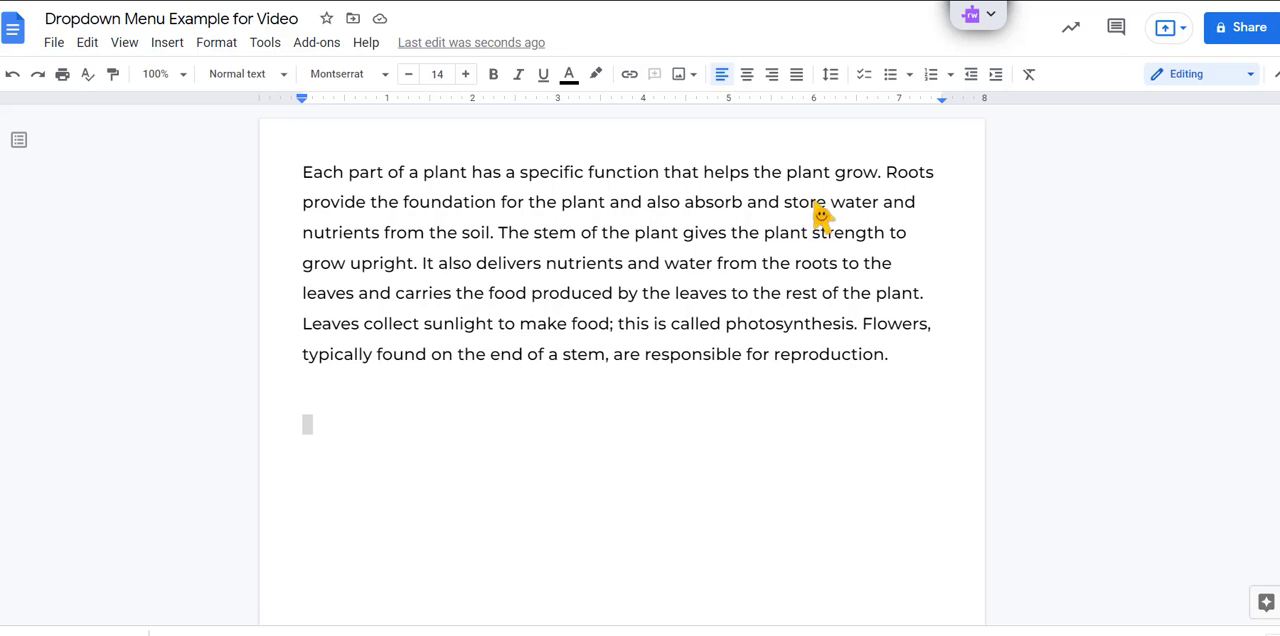
Step: Copy the word "Roots" from the end of the paragraph's first line and paste it below the paragraph to start a word list
{"action": "double_click", "coordinate": [912, 178]}
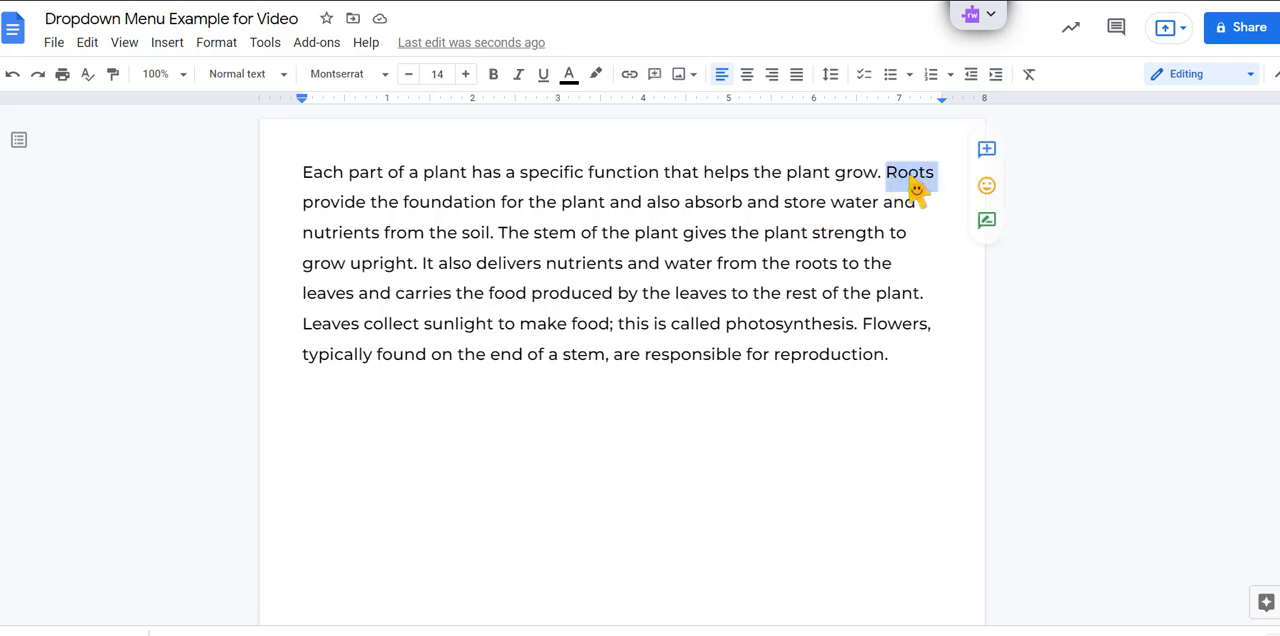
{"action": "left_click", "coordinate": [910, 178]}
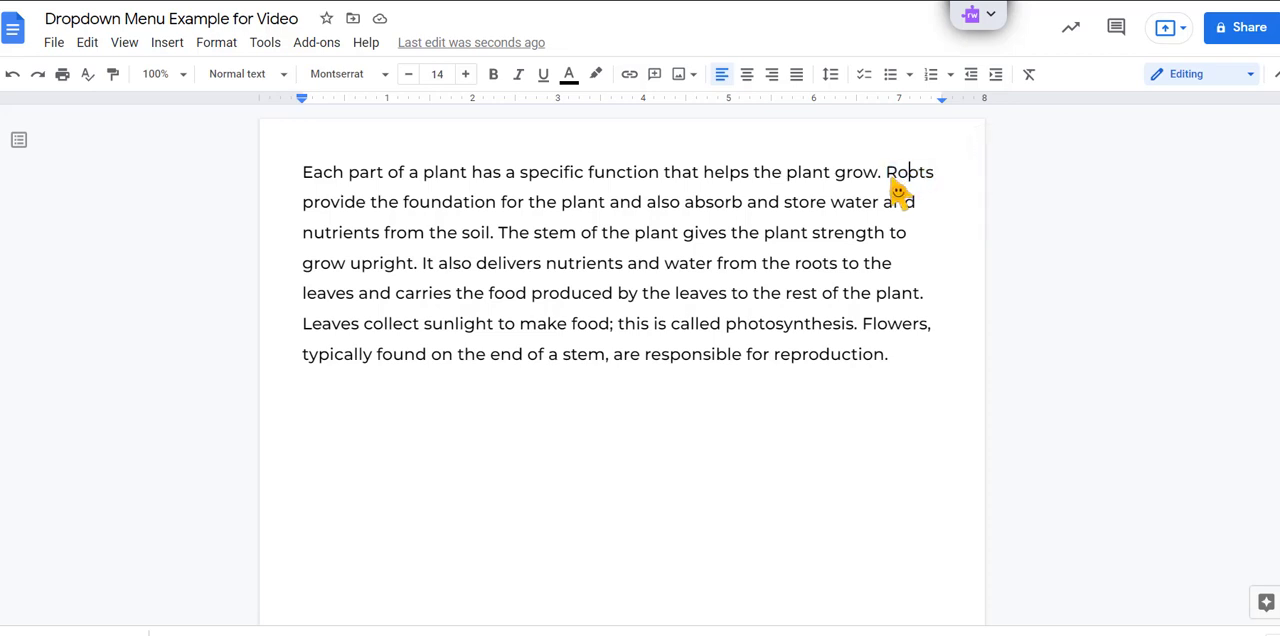
{"action": "left_click", "coordinate": [890, 178]}
{"action": "left_click_drag", "start_coordinate": [888, 180], "coordinate": [928, 186]}
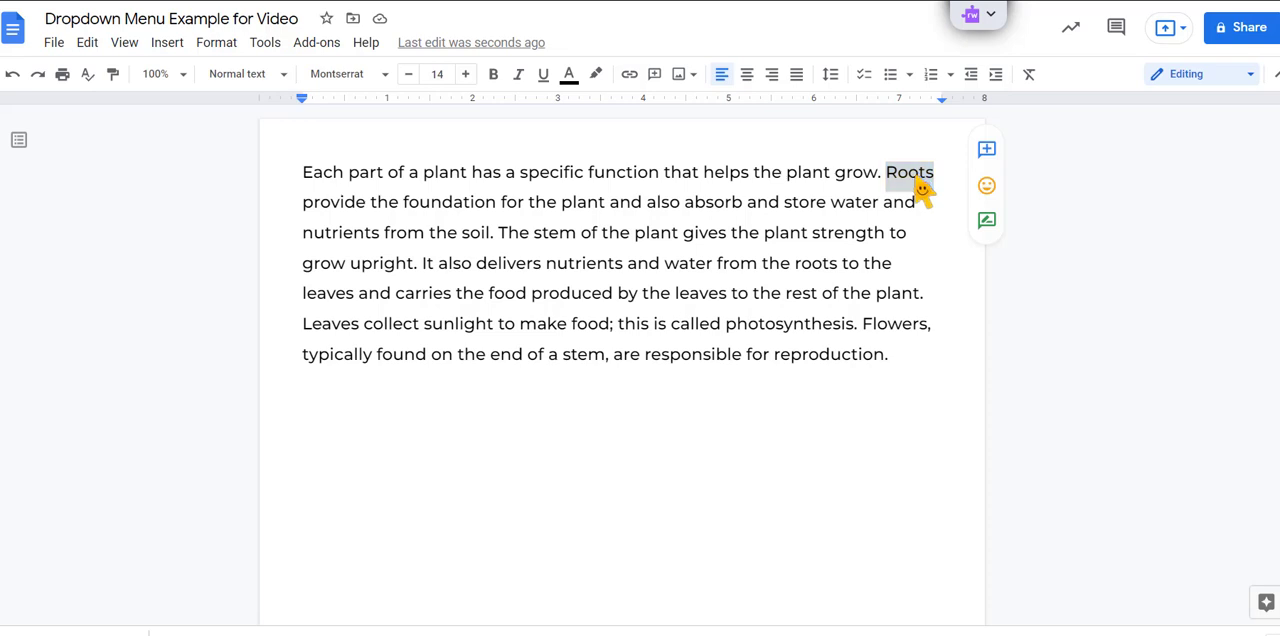
{"action": "right_click", "coordinate": [922, 190]}
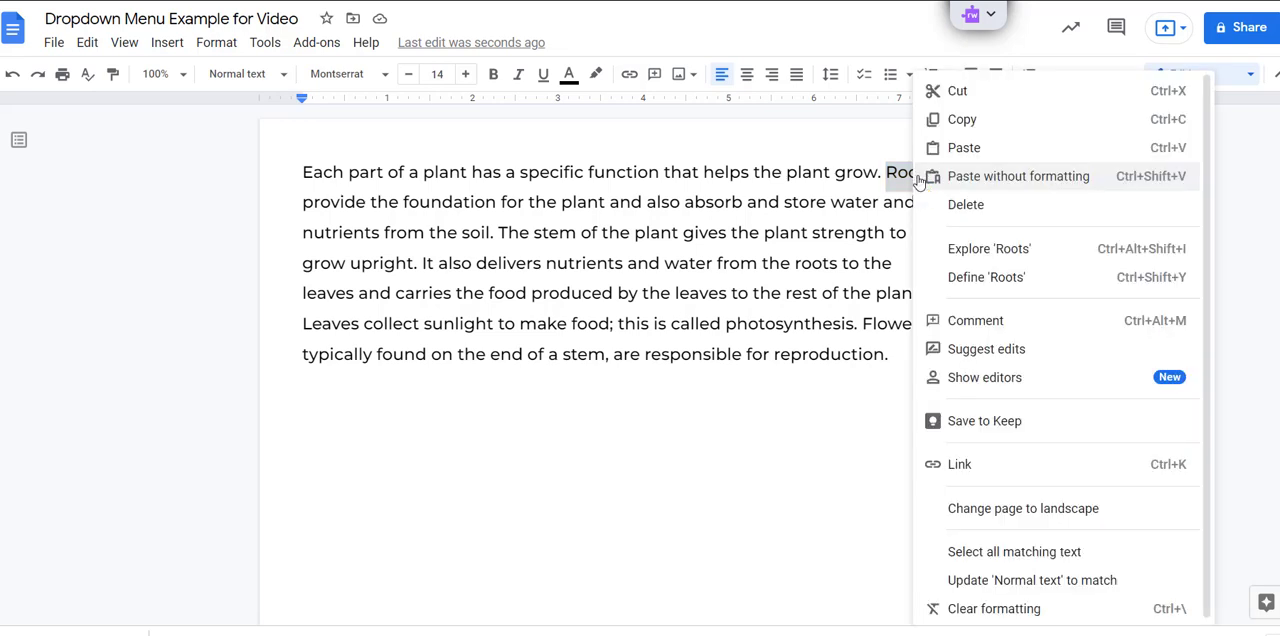
{"action": "left_click", "coordinate": [962, 122]}
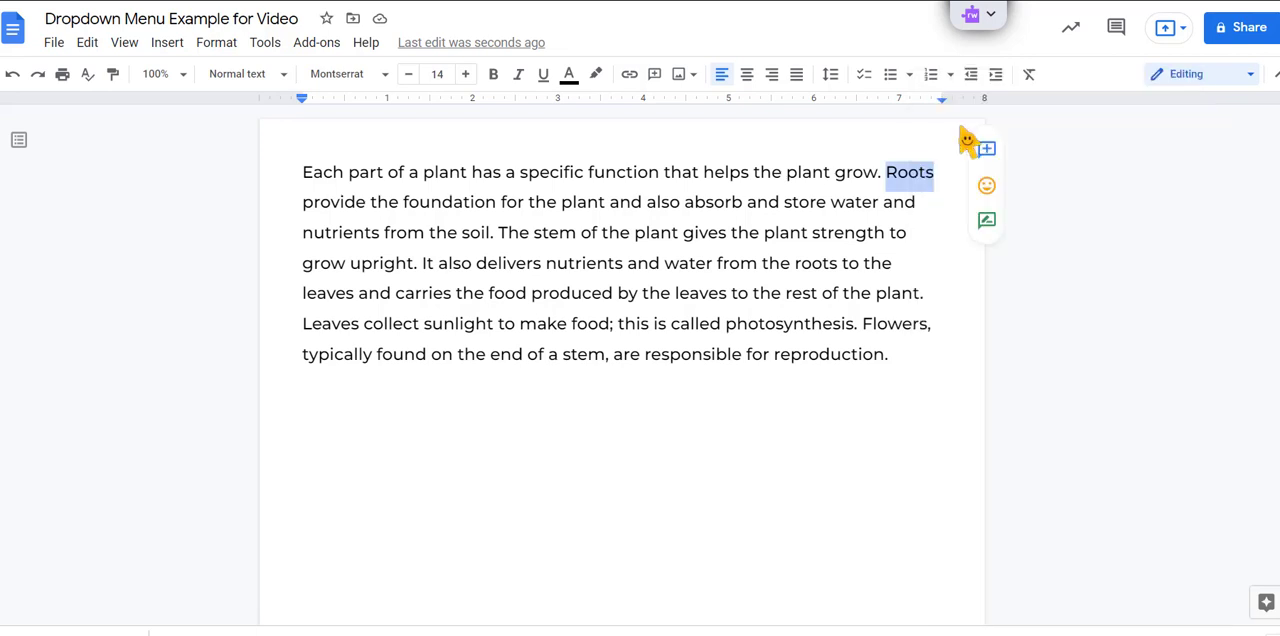
{"action": "left_click", "coordinate": [318, 416]}
{"action": "right_click", "coordinate": [316, 412]}
{"action": "left_click", "coordinate": [400, 137]}
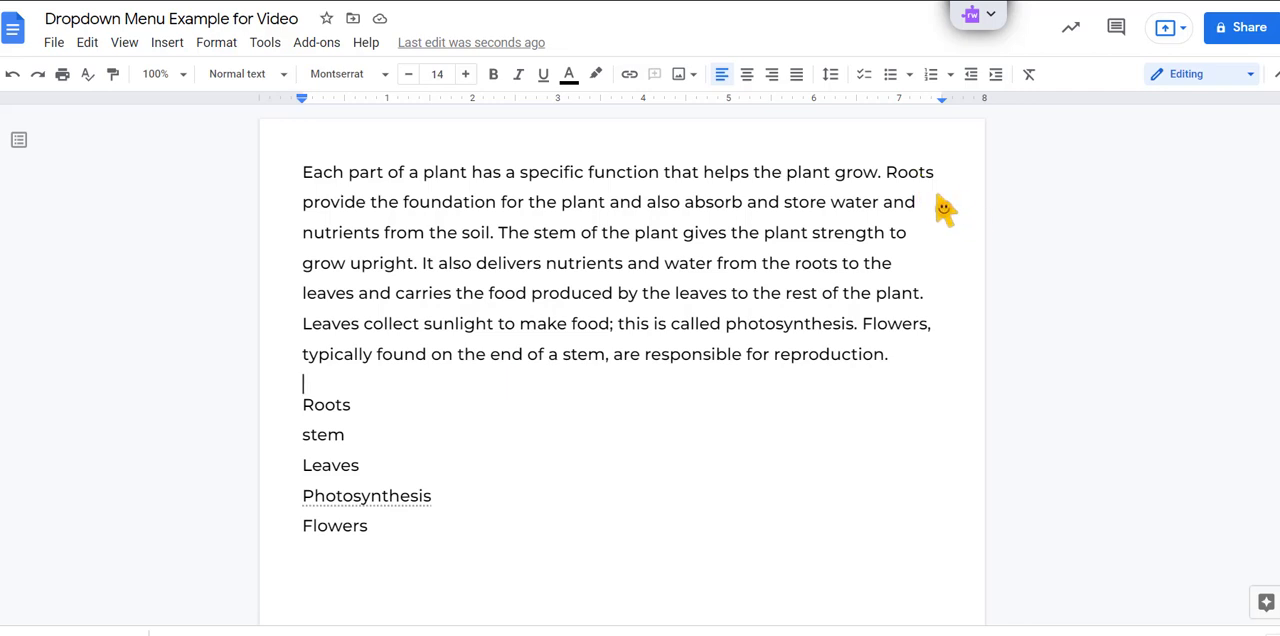
Step: Delete "Roots" from the paragraph's first line and start a new custom dropdown in its place
{"action": "left_click_drag", "start_coordinate": [889, 184], "coordinate": [938, 186]}
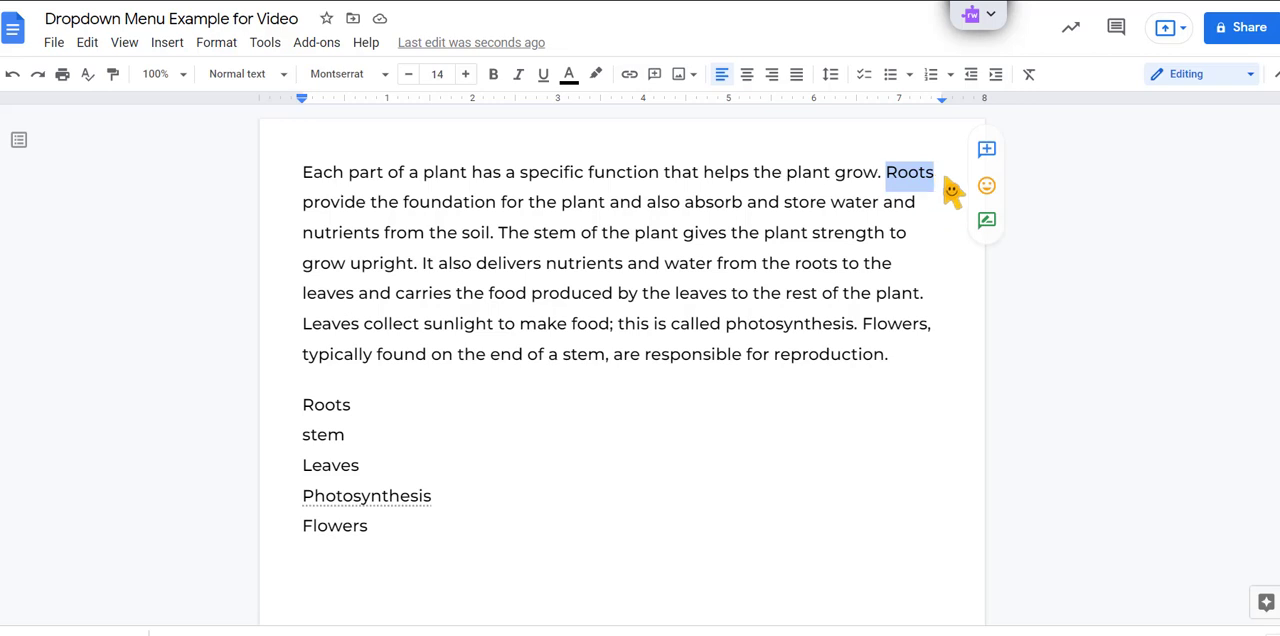
{"action": "key", "text": "Delete"}
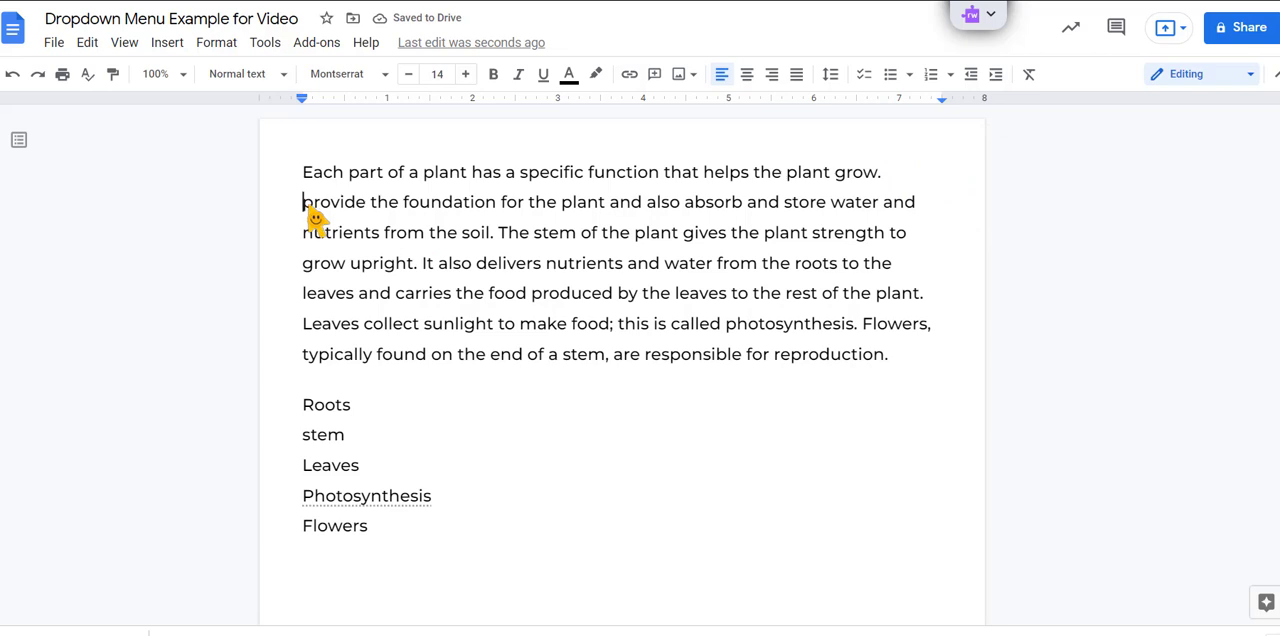
{"action": "left_click", "coordinate": [172, 48]}
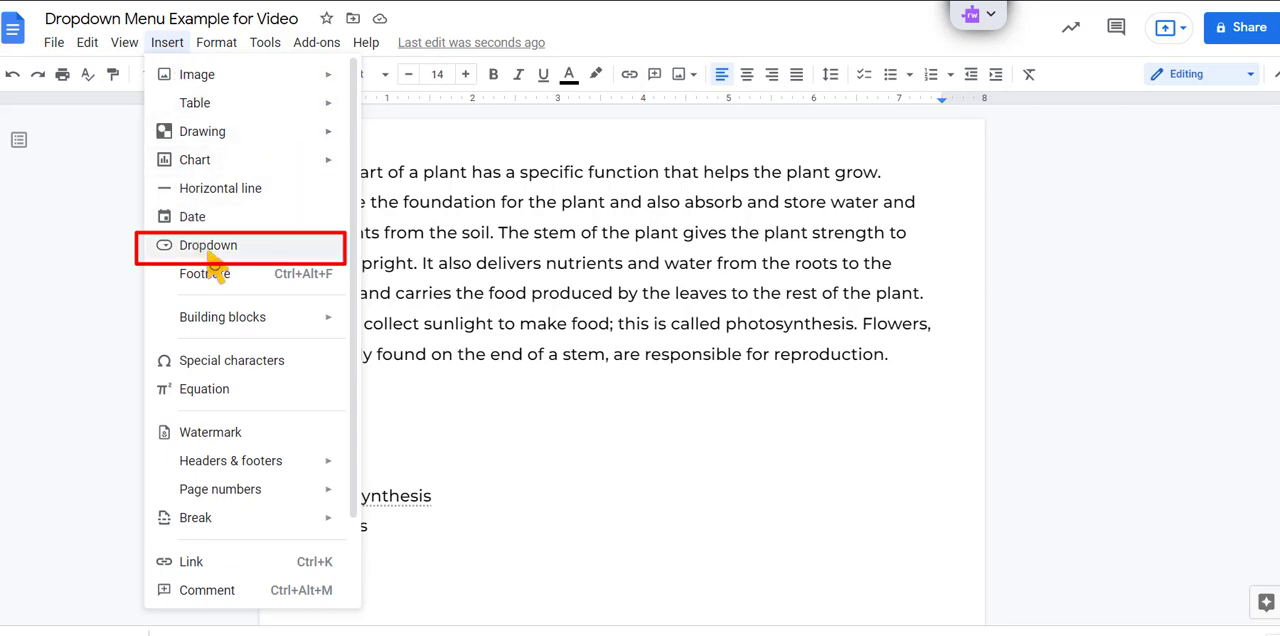
{"action": "left_click", "coordinate": [206, 252]}
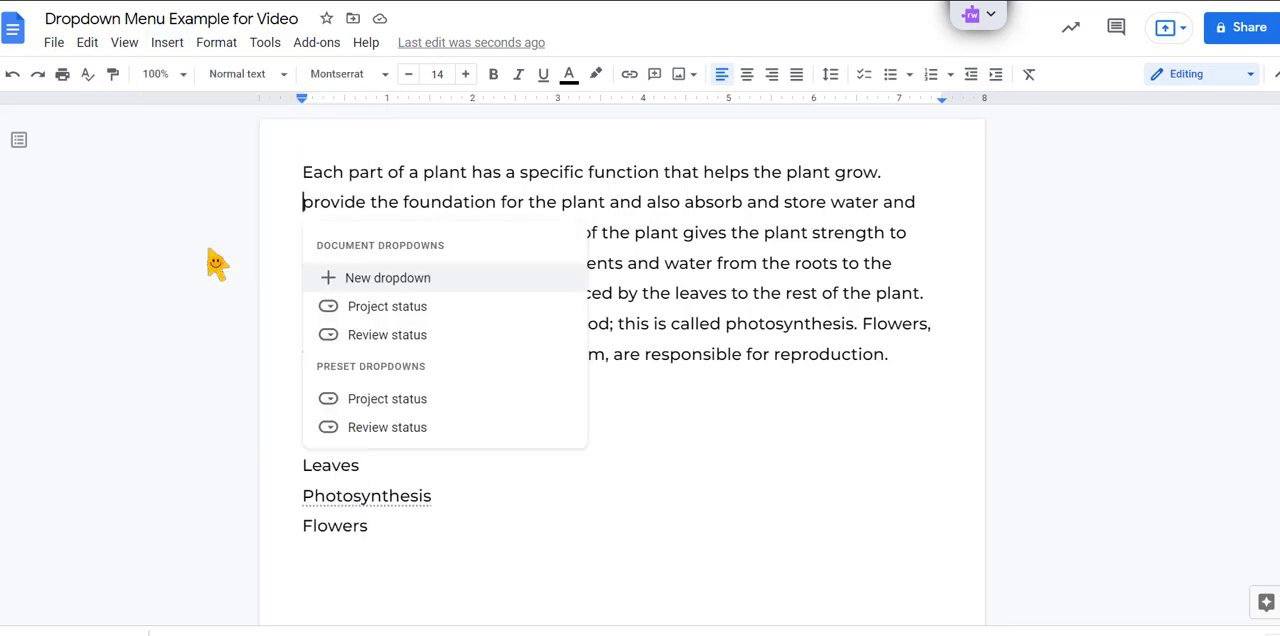
{"action": "mouse_move", "coordinate": [400, 316]}
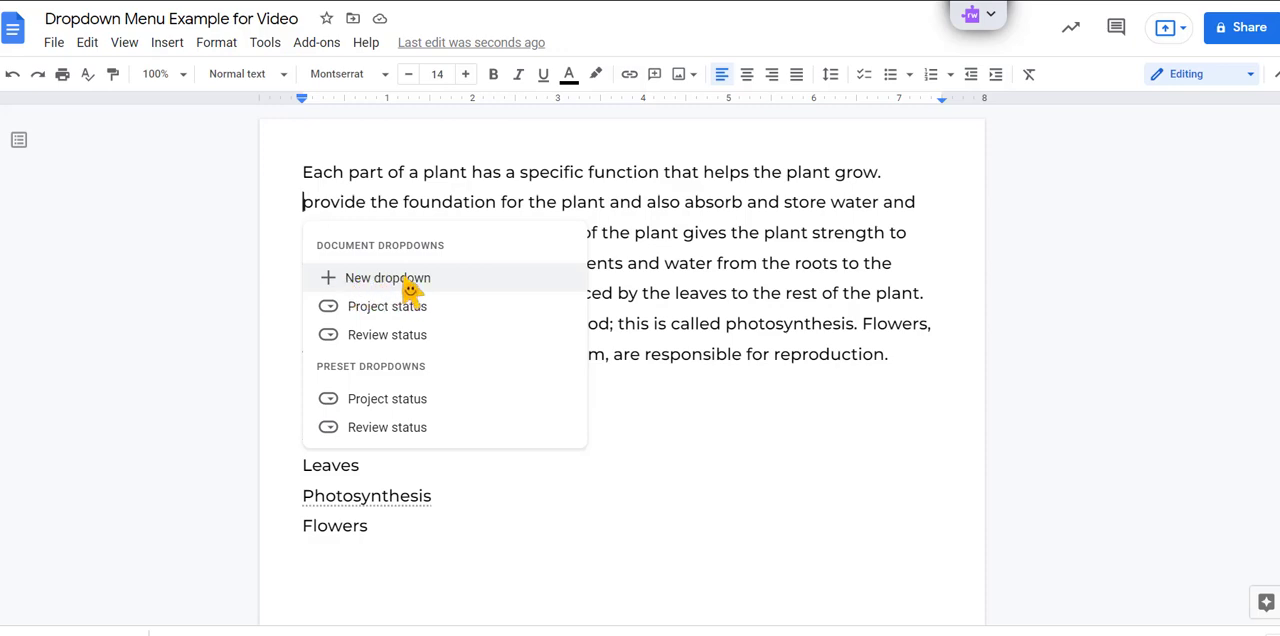
{"action": "left_click", "coordinate": [410, 280]}
{"action": "left_click", "coordinate": [698, 218]}
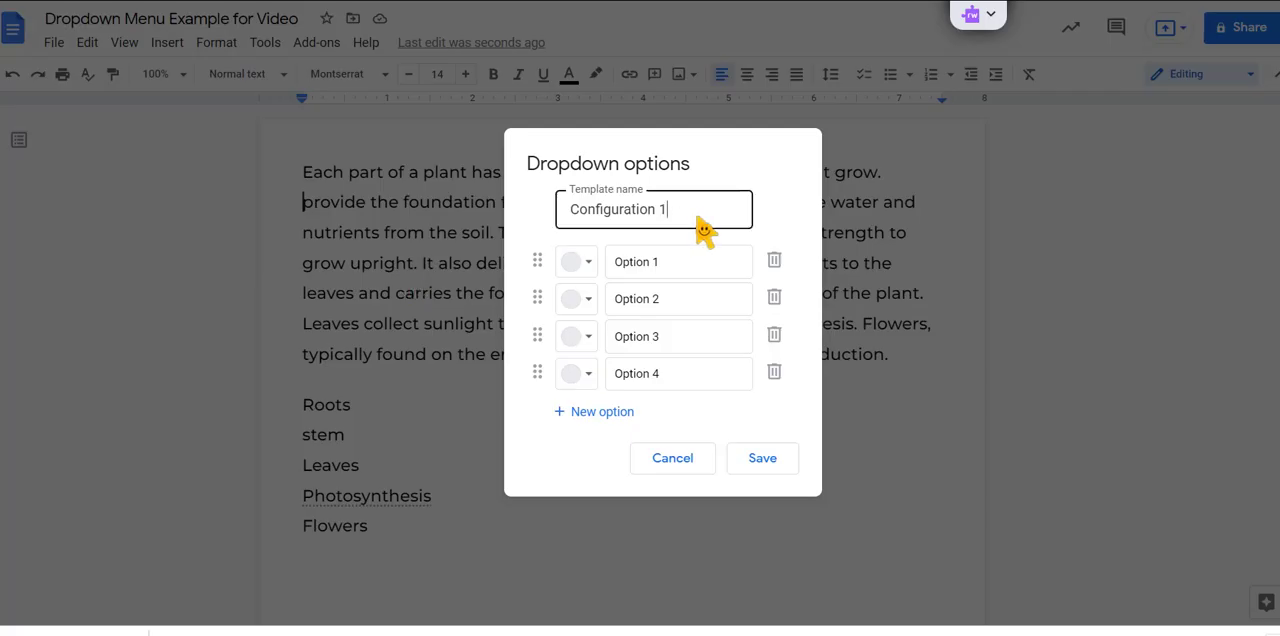
{"action": "left_click_drag", "start_coordinate": [700, 225], "coordinate": [563, 228]}
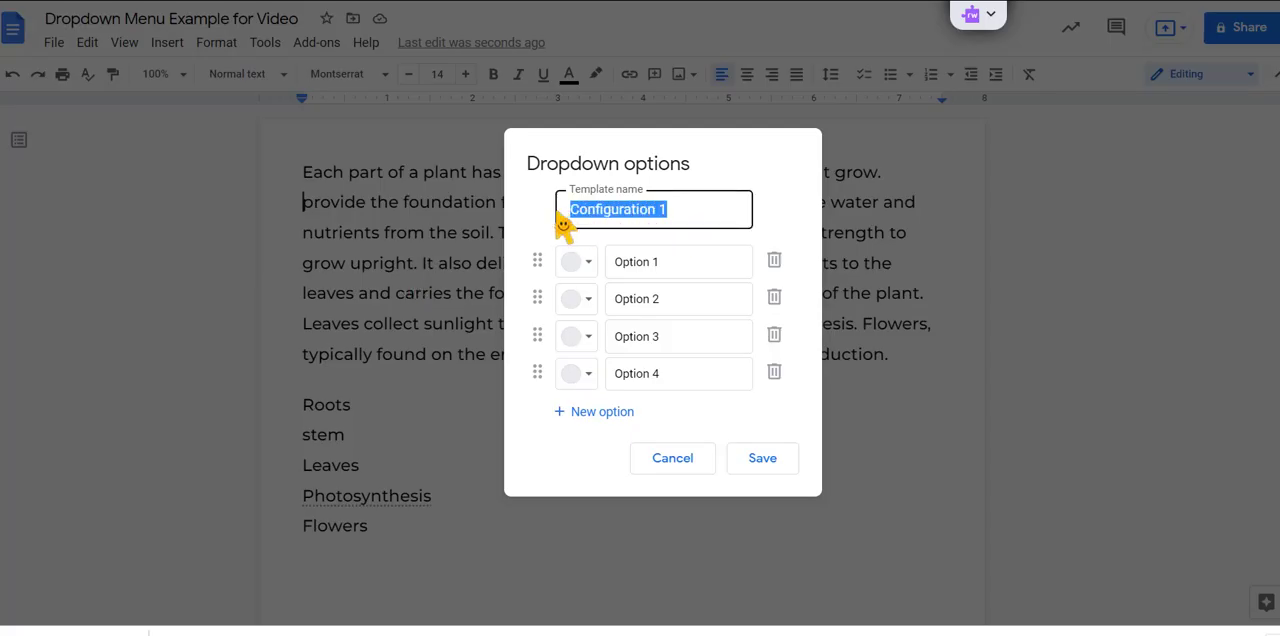
{"action": "left_click", "coordinate": [697, 224]}
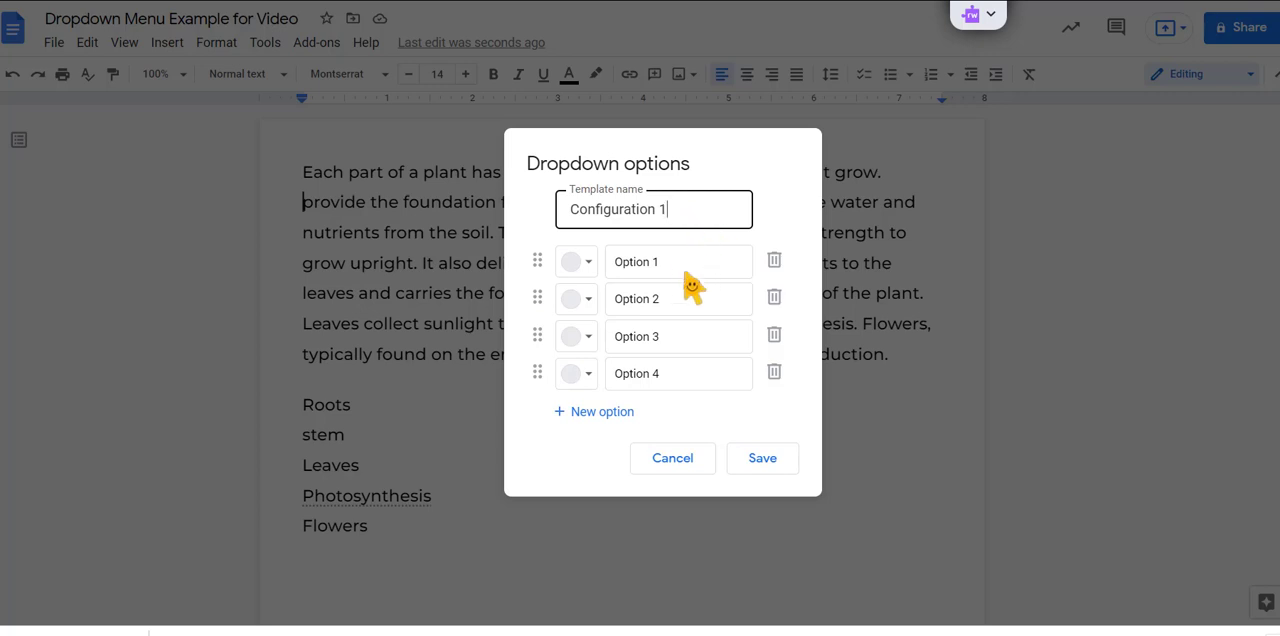
Step: Rename the first dropdown option "Select" and give it the light yellow color
{"action": "left_click_drag", "start_coordinate": [680, 268], "coordinate": [618, 266]}
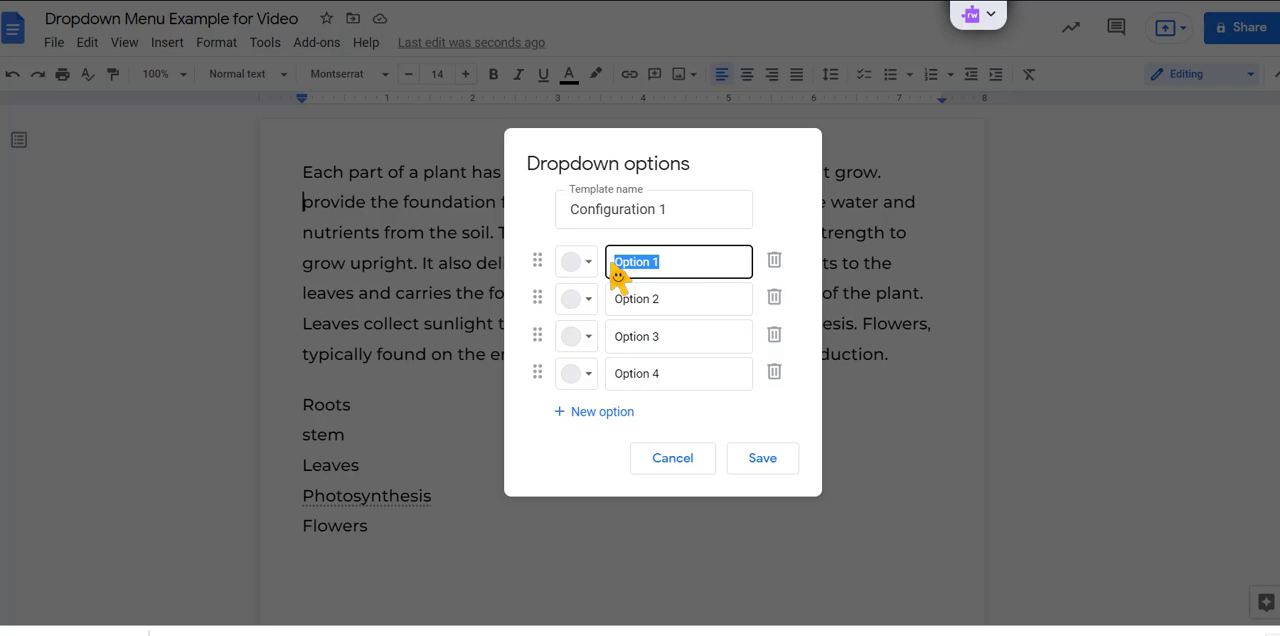
{"action": "type", "text": "Select"}
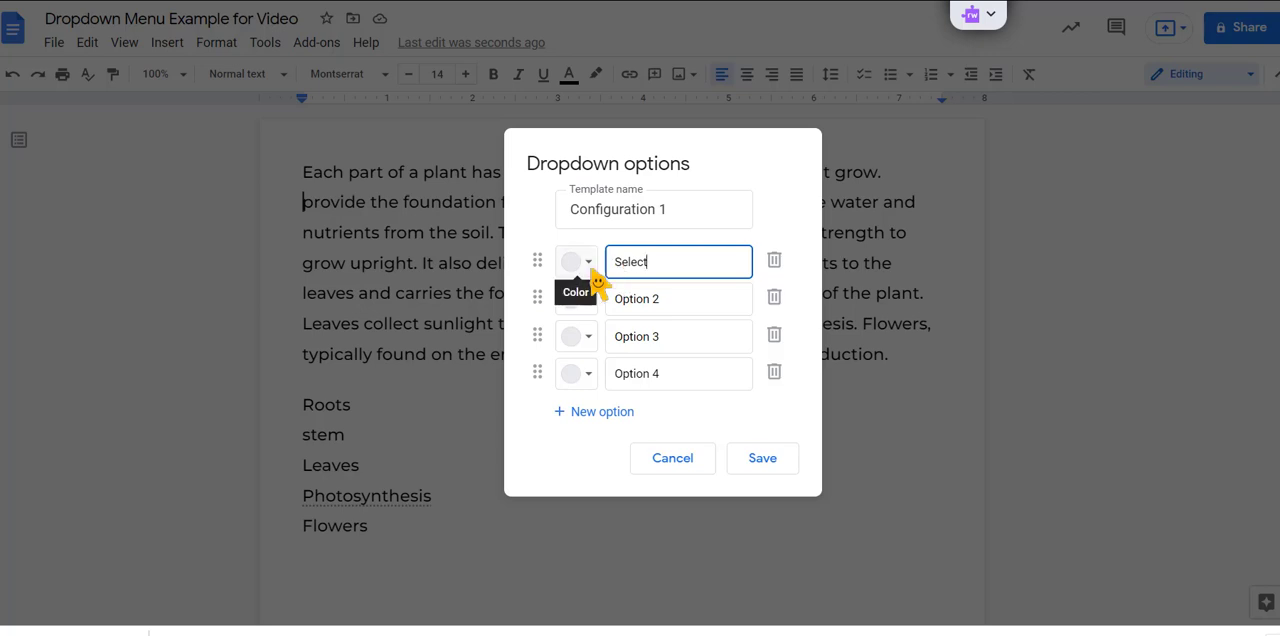
{"action": "left_click", "coordinate": [593, 273]}
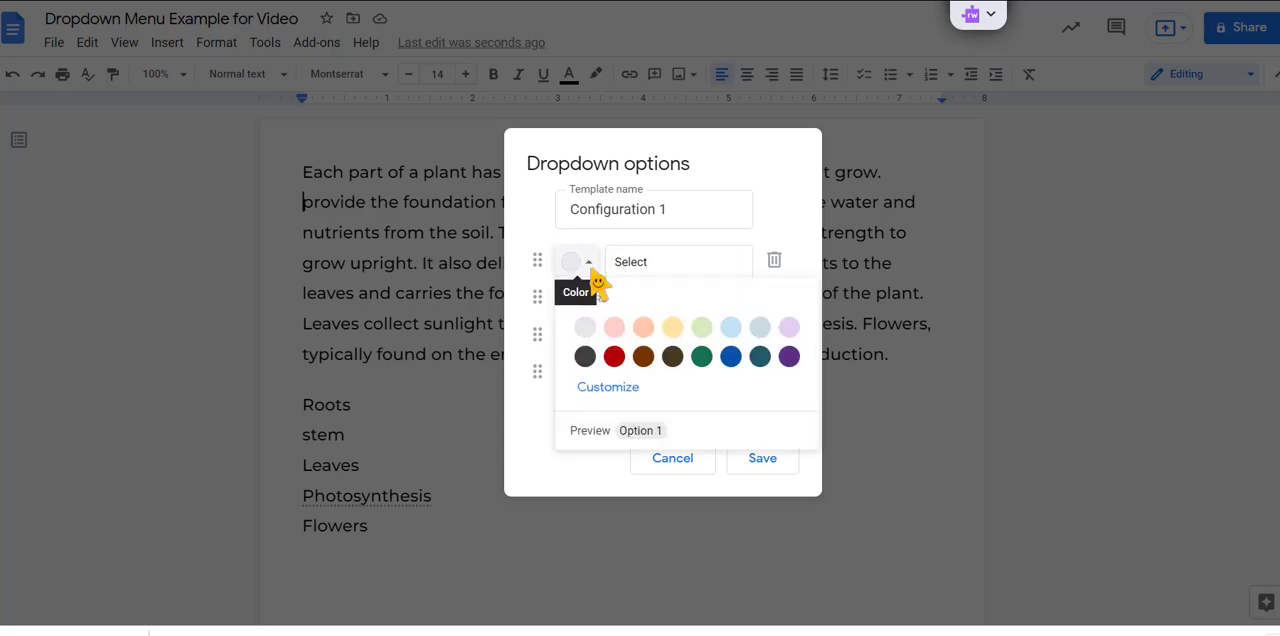
{"action": "left_click", "coordinate": [674, 334]}
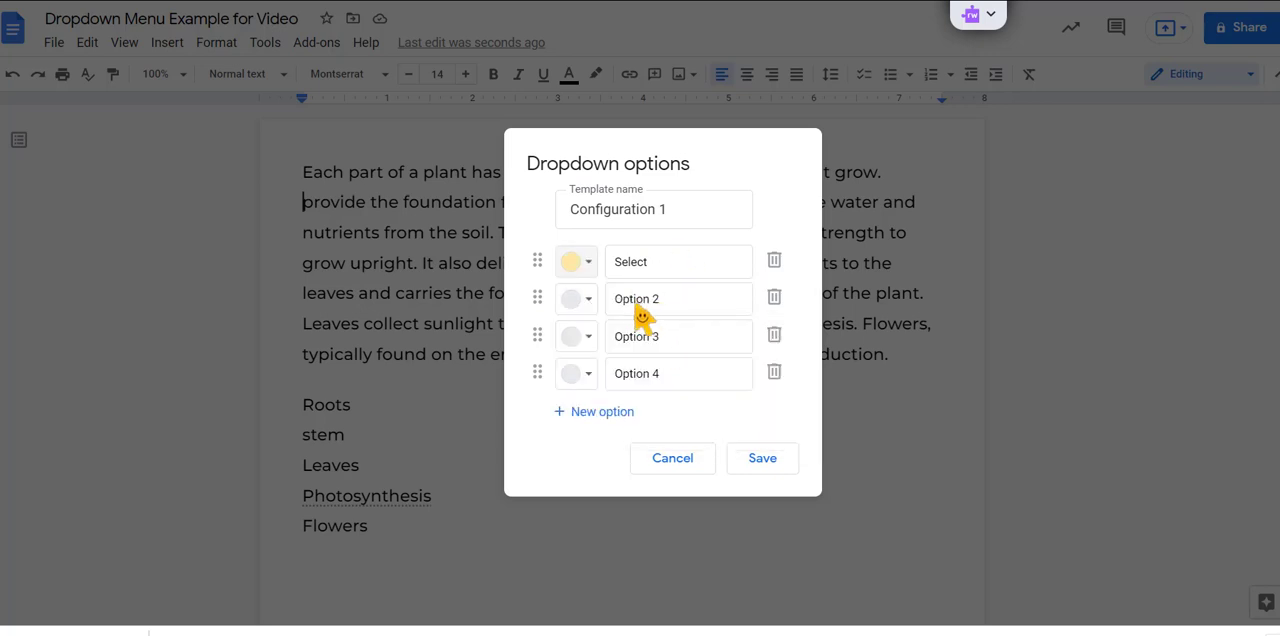
Step: Rename the remaining three dropdown options "Stem", "Root" and "Leaves"
{"action": "left_click", "coordinate": [660, 306]}
{"action": "left_click_drag", "start_coordinate": [657, 308], "coordinate": [612, 312]}
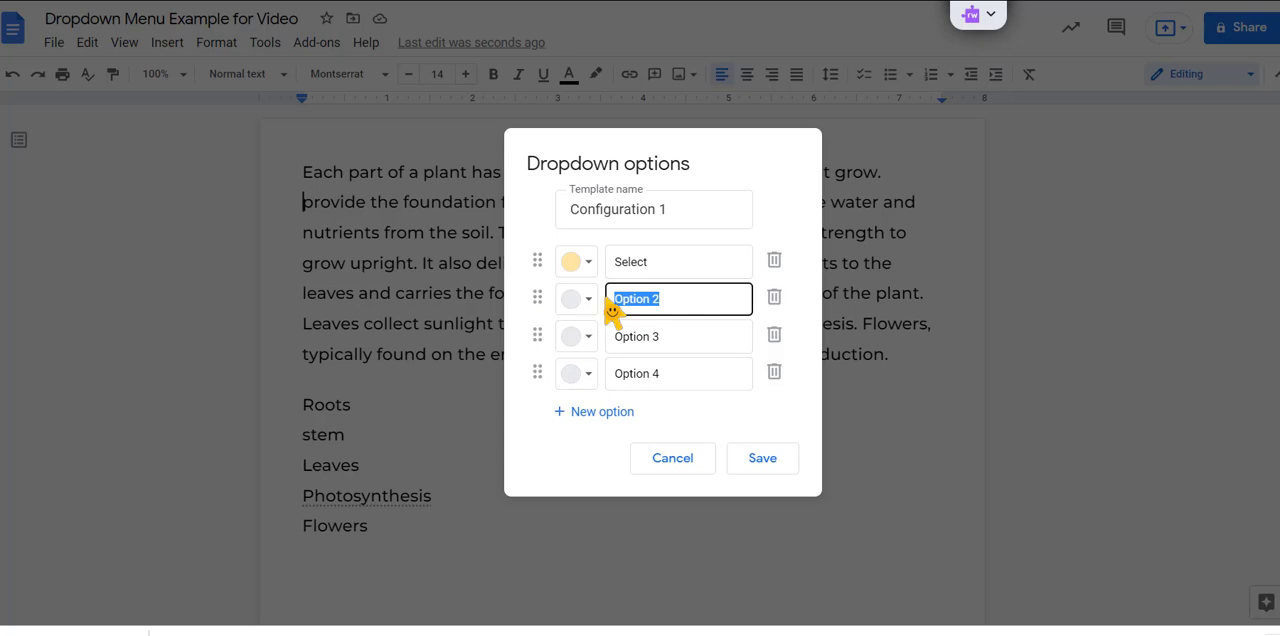
{"action": "type", "text": "St"}
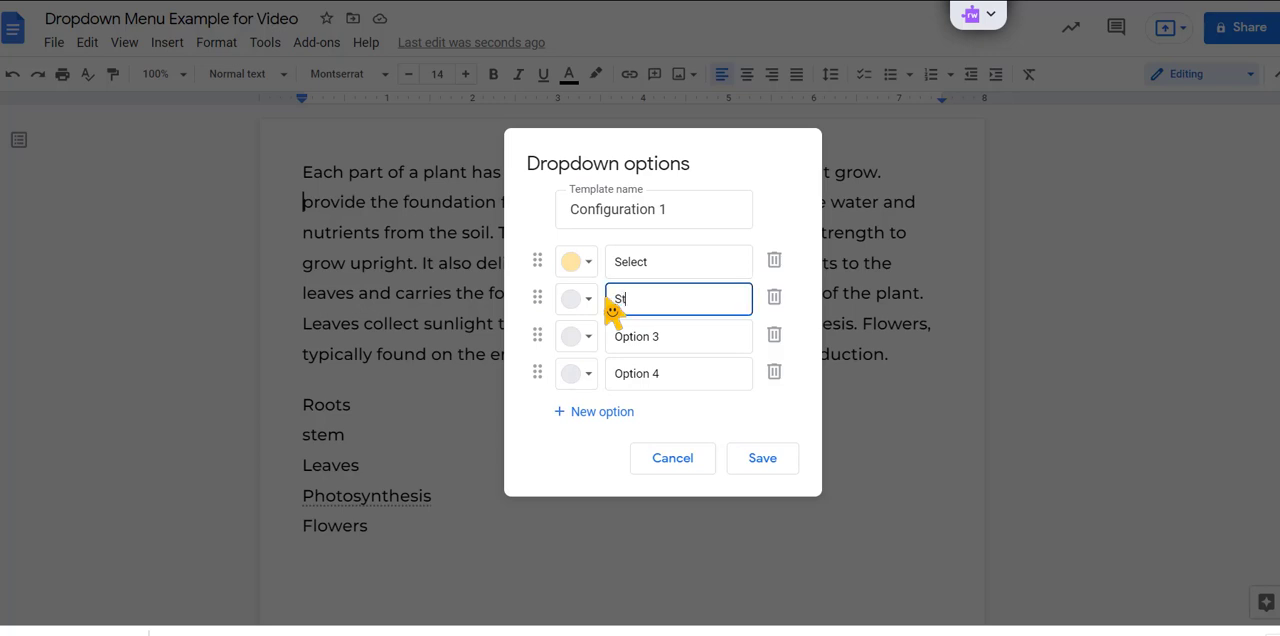
{"action": "type", "text": "em"}
{"action": "left_click", "coordinate": [672, 338]}
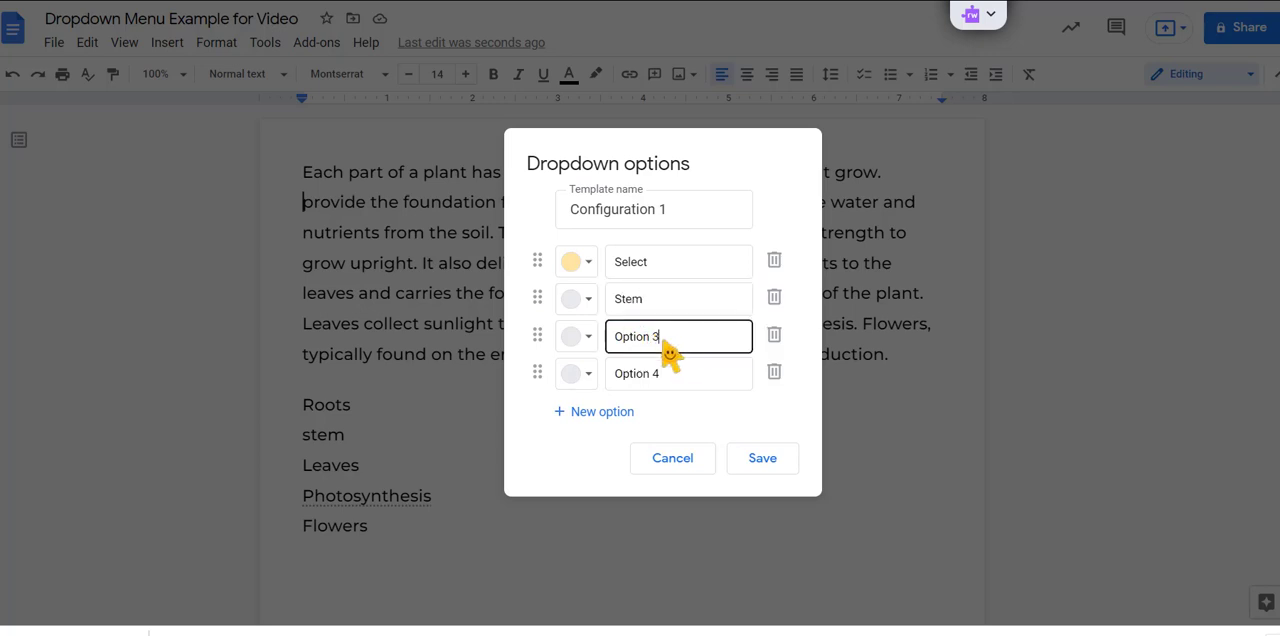
{"action": "left_click_drag", "start_coordinate": [672, 338], "coordinate": [616, 341]}
{"action": "type", "text": "Root"}
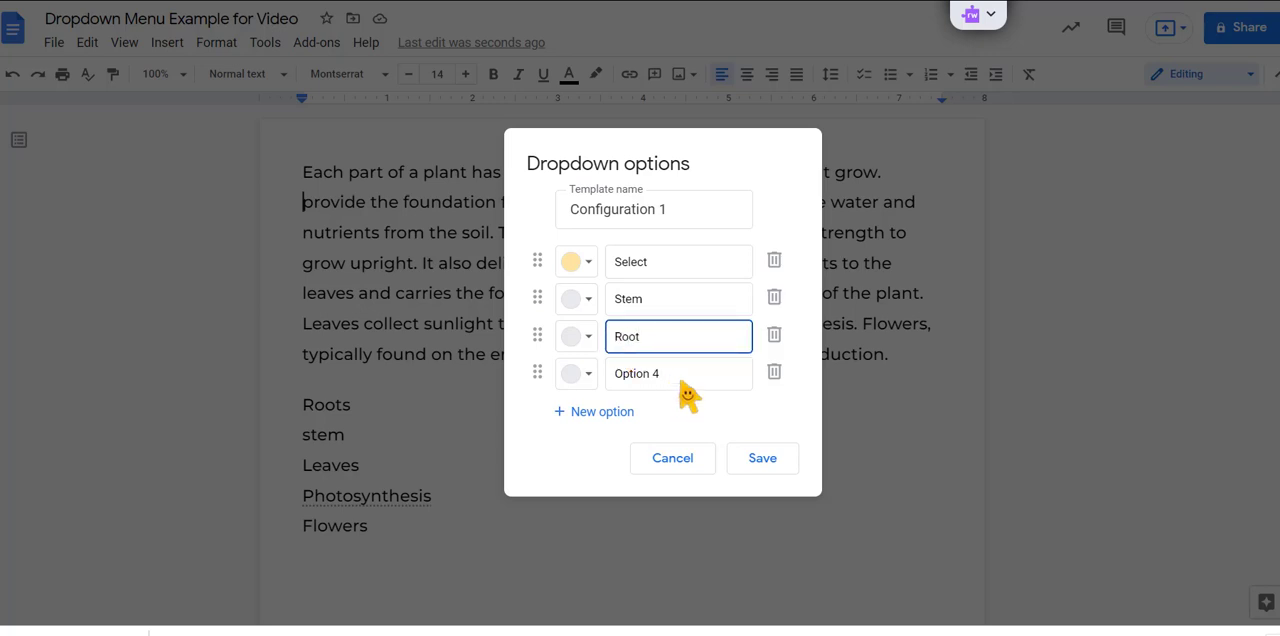
{"action": "left_click_drag", "start_coordinate": [680, 377], "coordinate": [600, 390]}
{"action": "type", "text": "Leaves"}
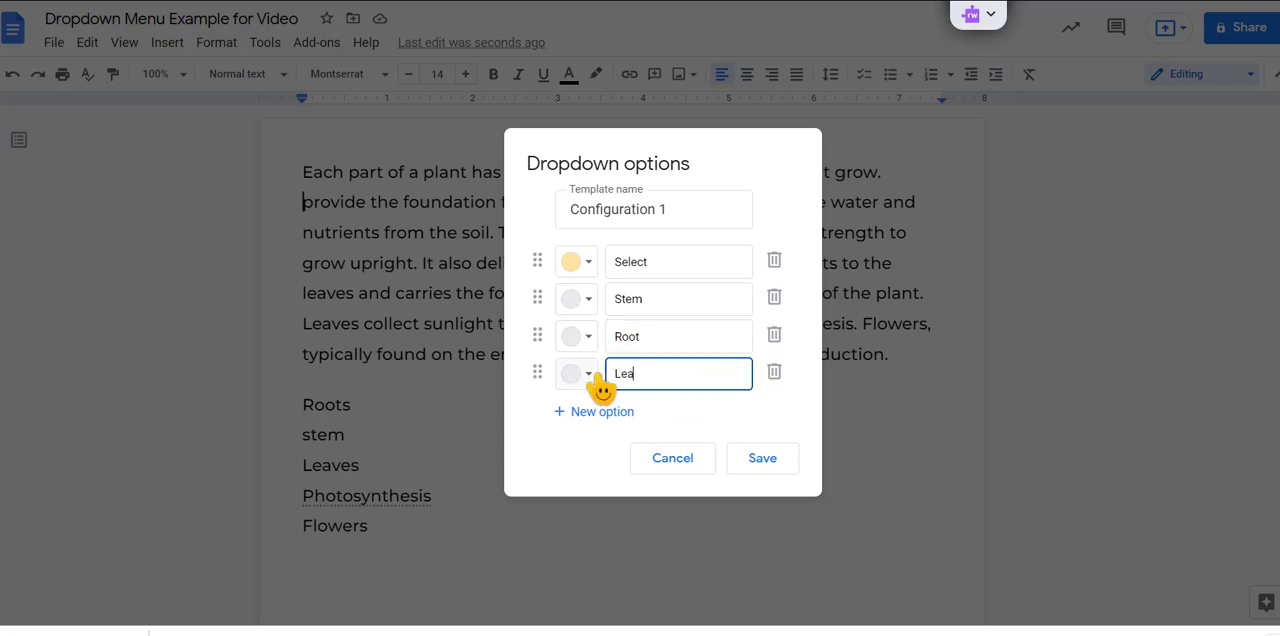
Step: Save the dropdown options and choose "Root" in the dropdown inserted in the paragraph
{"action": "left_click", "coordinate": [760, 470]}
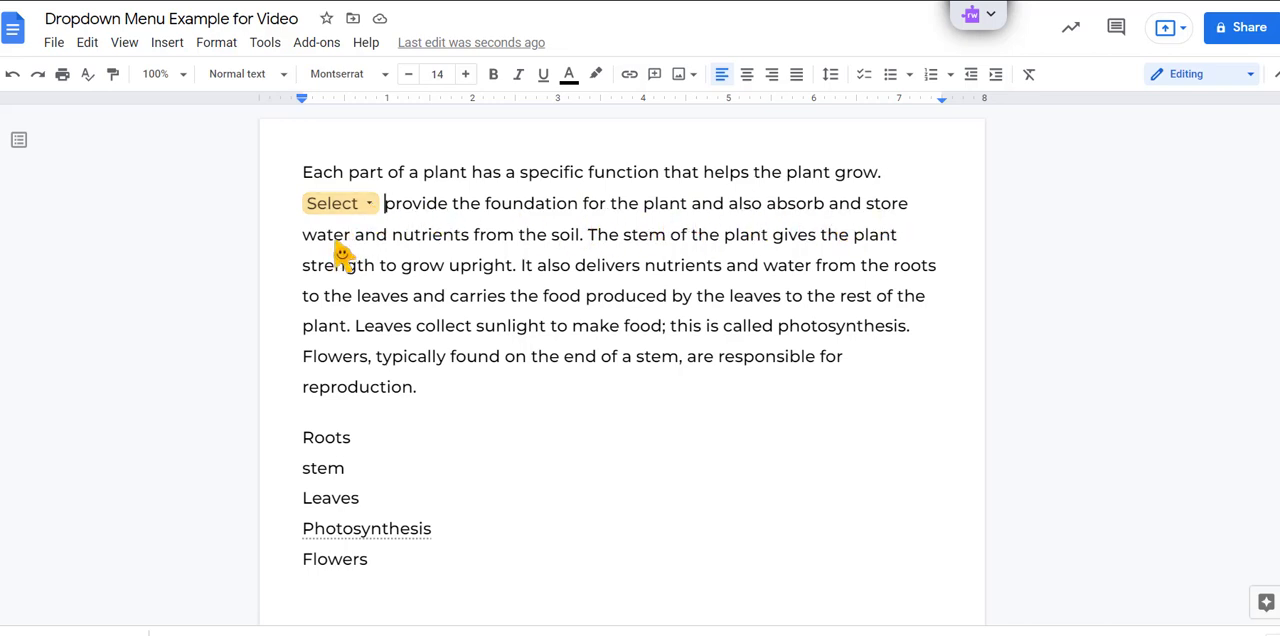
{"action": "left_click", "coordinate": [370, 207]}
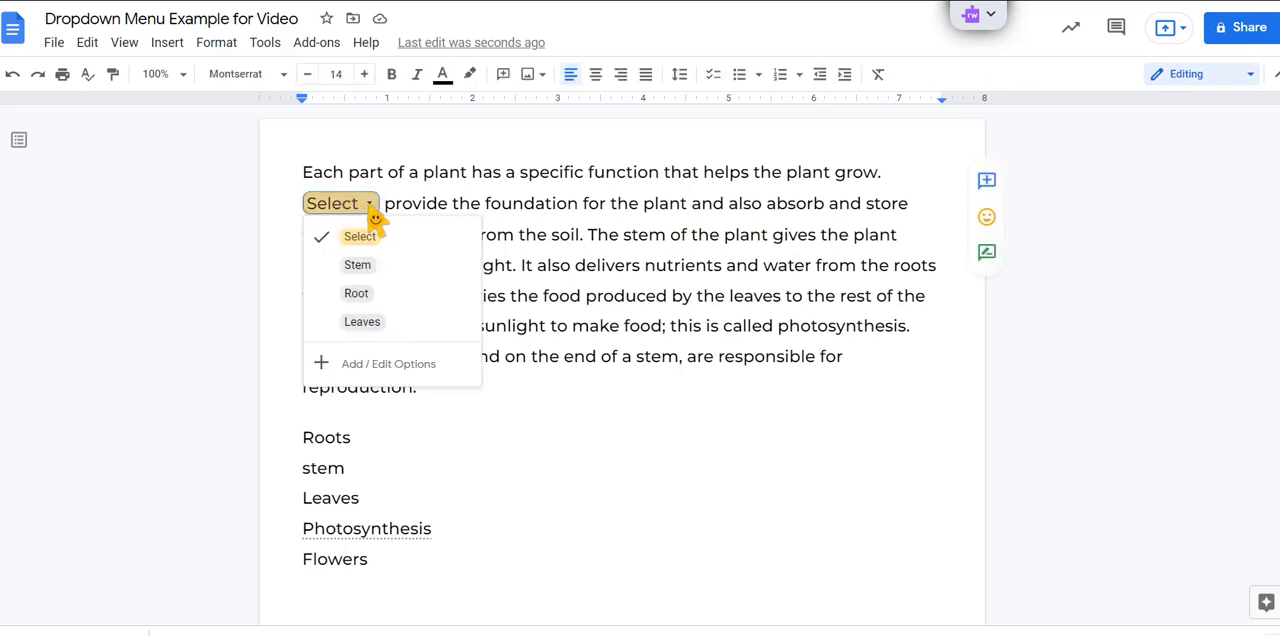
{"action": "left_click", "coordinate": [364, 300]}
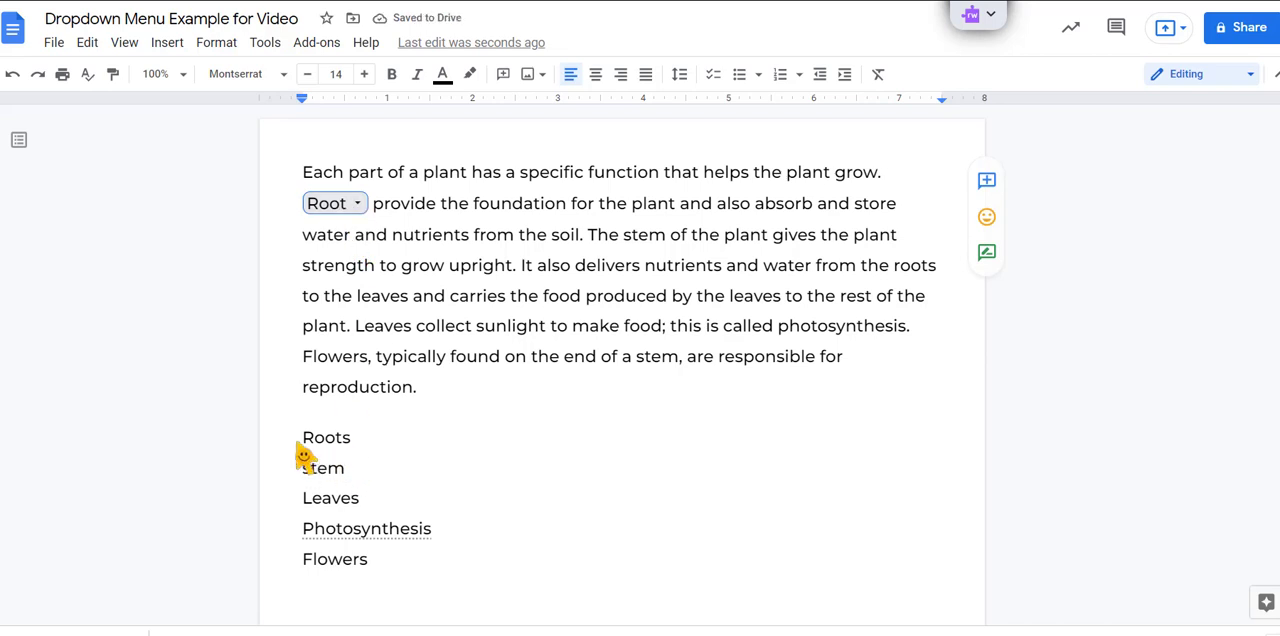
Step: Turn the word list from Roots to Flowers into a checklist and check off "Roots"
{"action": "left_click_drag", "start_coordinate": [304, 442], "coordinate": [397, 571]}
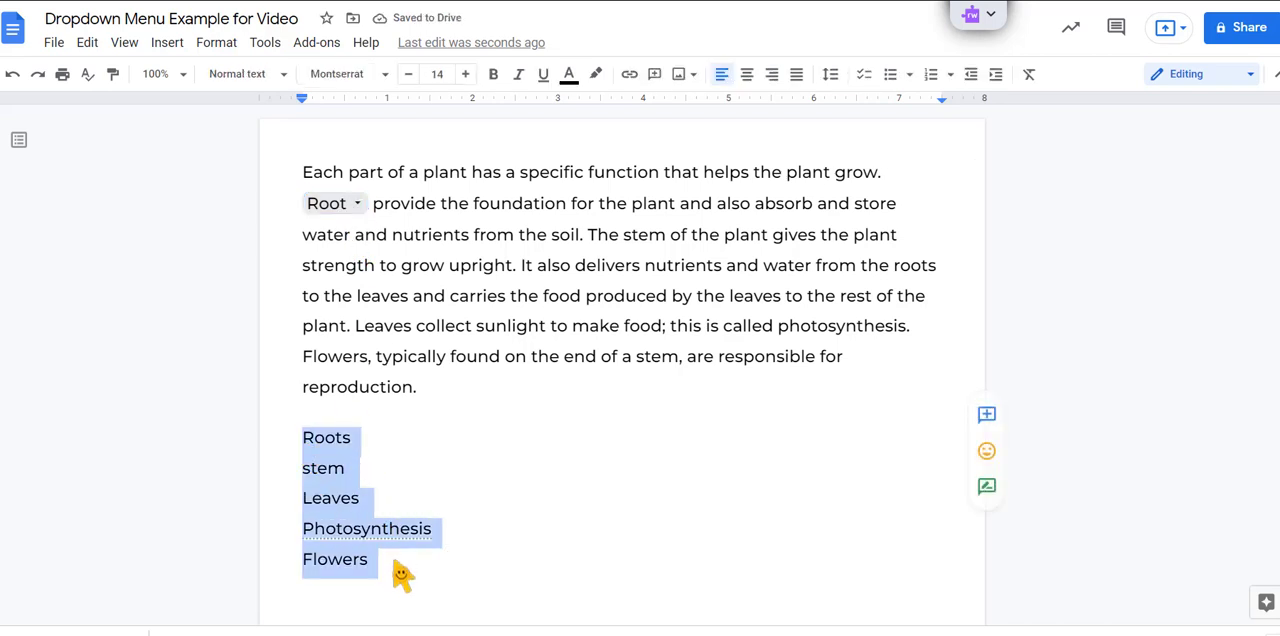
{"action": "left_click", "coordinate": [864, 76]}
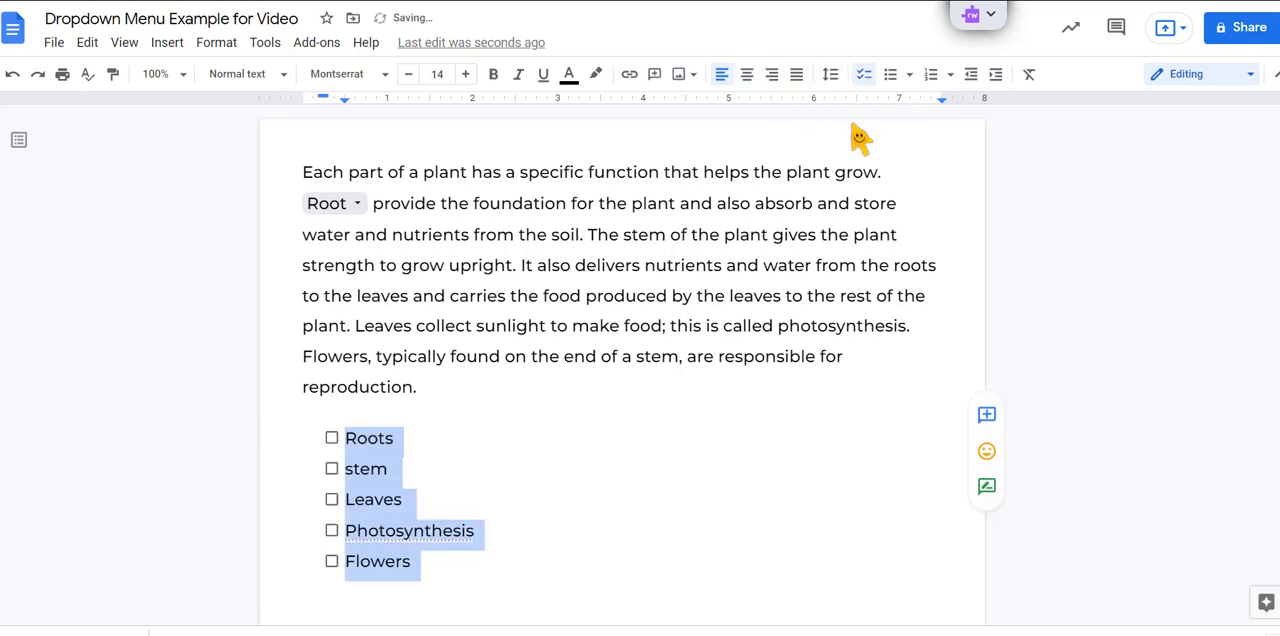
{"action": "left_click", "coordinate": [555, 597]}
{"action": "key", "text": "Return"}
{"action": "key", "text": "Return"}
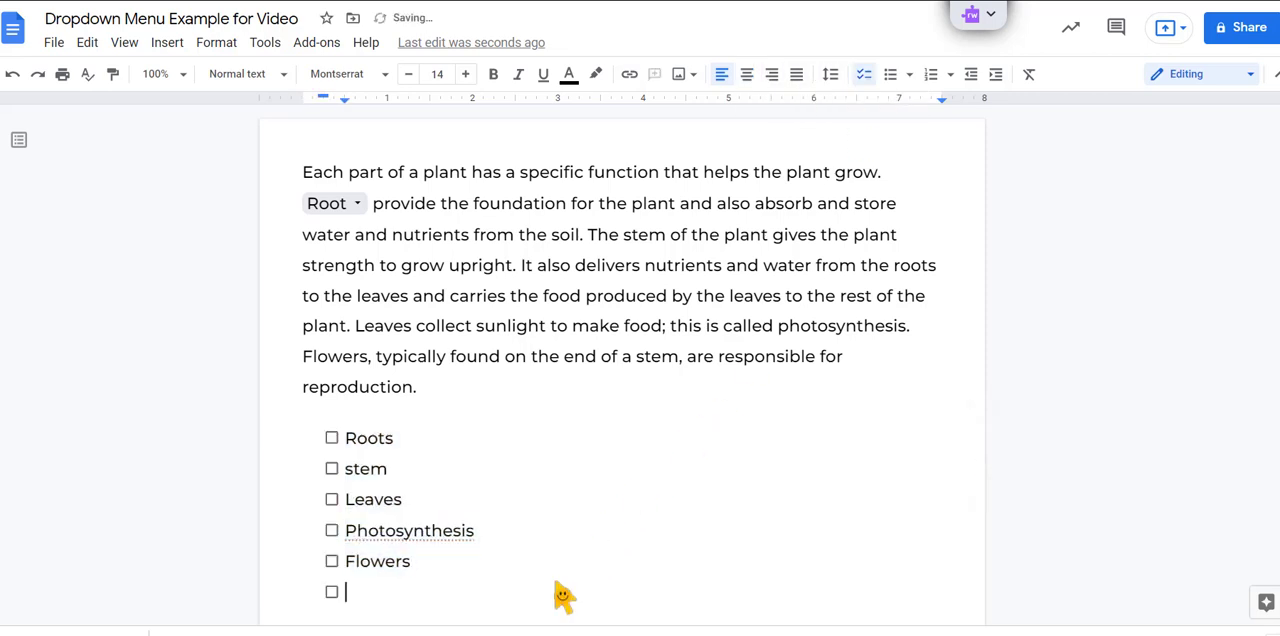
{"action": "left_click", "coordinate": [332, 438]}
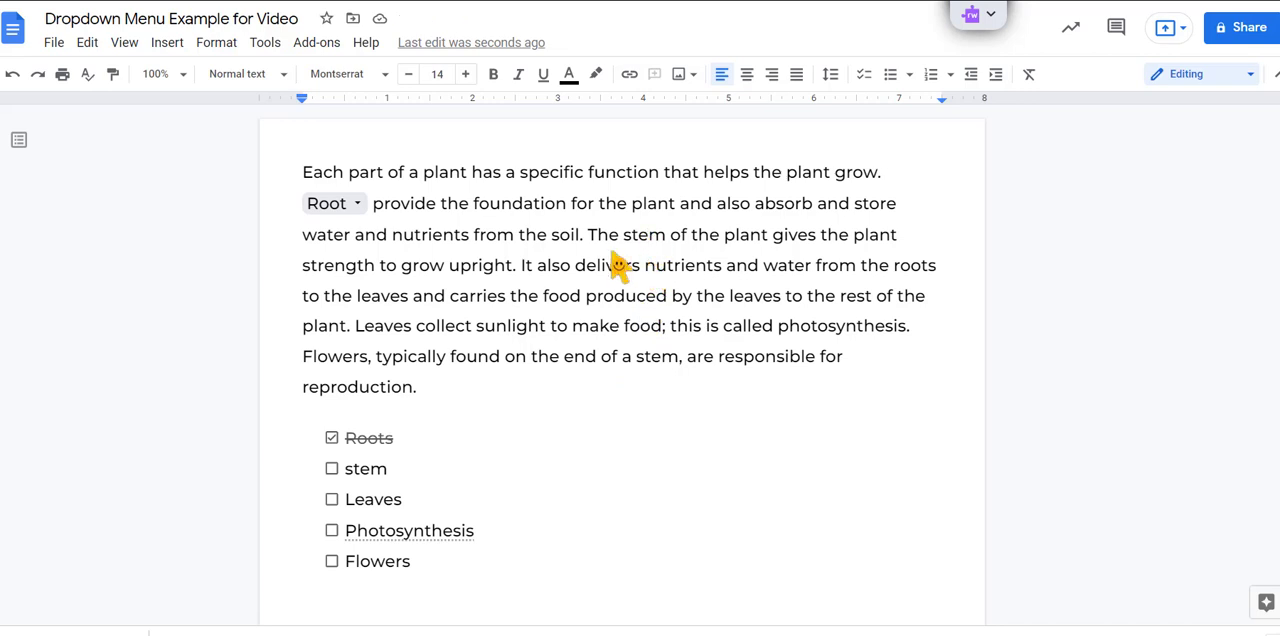
Step: Delete "stem" from the phrase "The stem of the plant" and start a new custom dropdown in its place
{"action": "double_click", "coordinate": [645, 238]}
{"action": "key", "text": "BackSpace"}
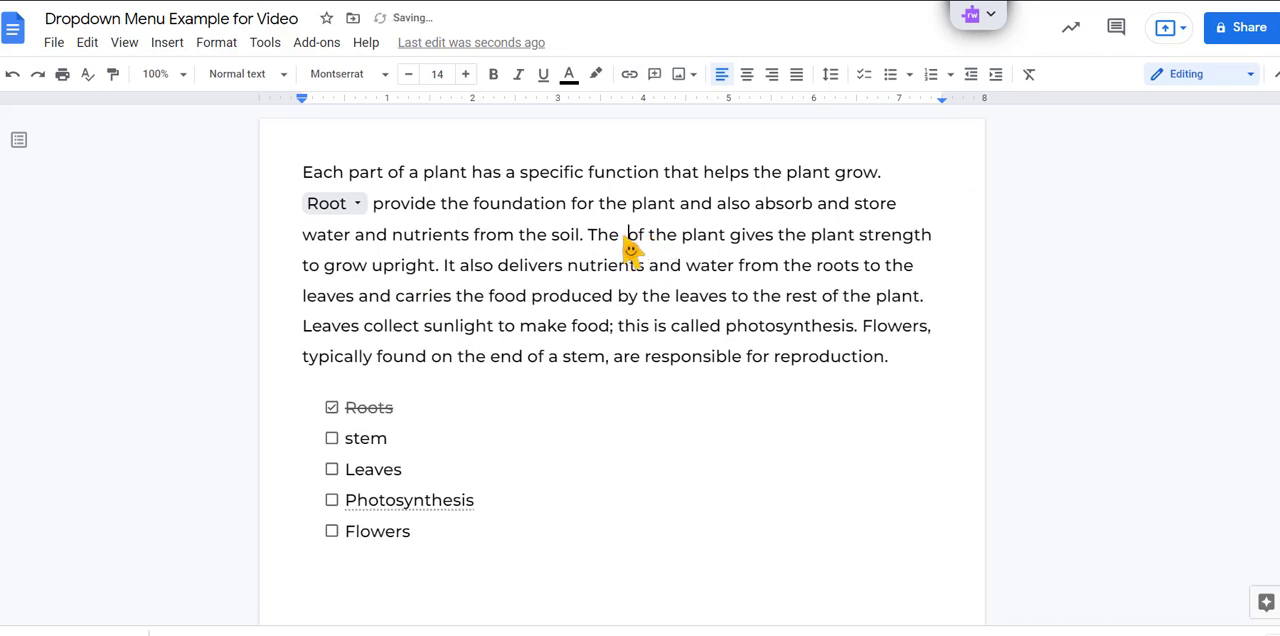
{"action": "left_click", "coordinate": [165, 43]}
{"action": "left_click", "coordinate": [223, 245]}
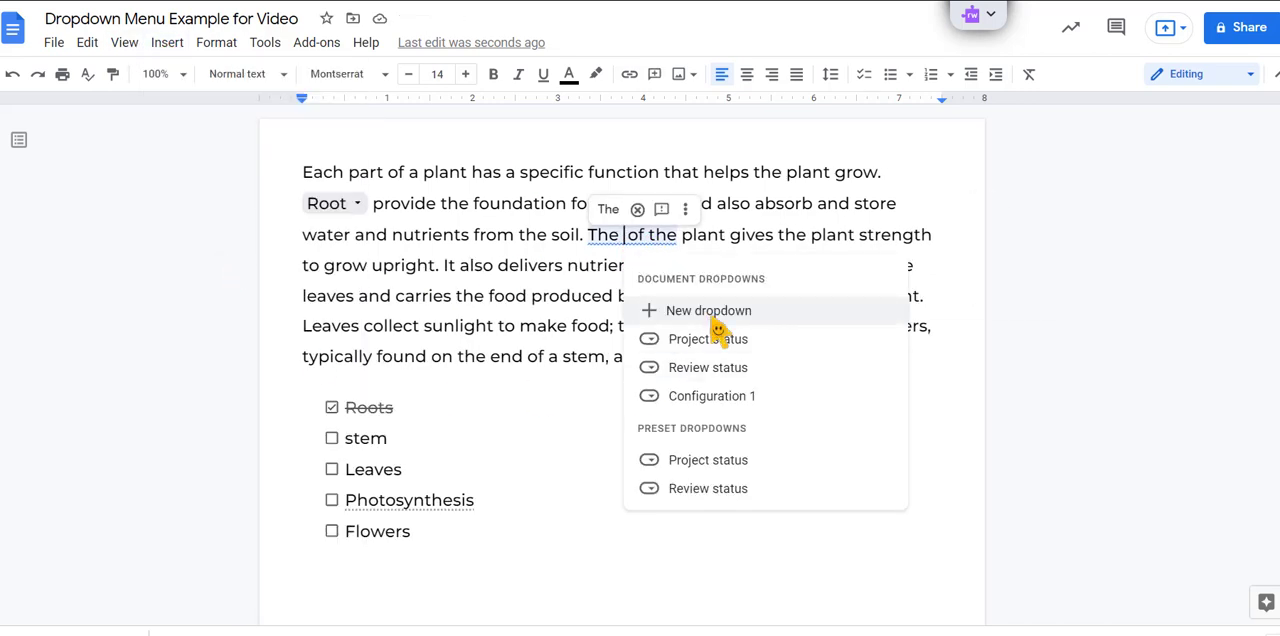
{"action": "left_click", "coordinate": [680, 232]}
Step: Name the new dropdown's first option "Select" and colour it yellow
{"action": "left_click", "coordinate": [695, 252]}
{"action": "type", "text": "Select"}
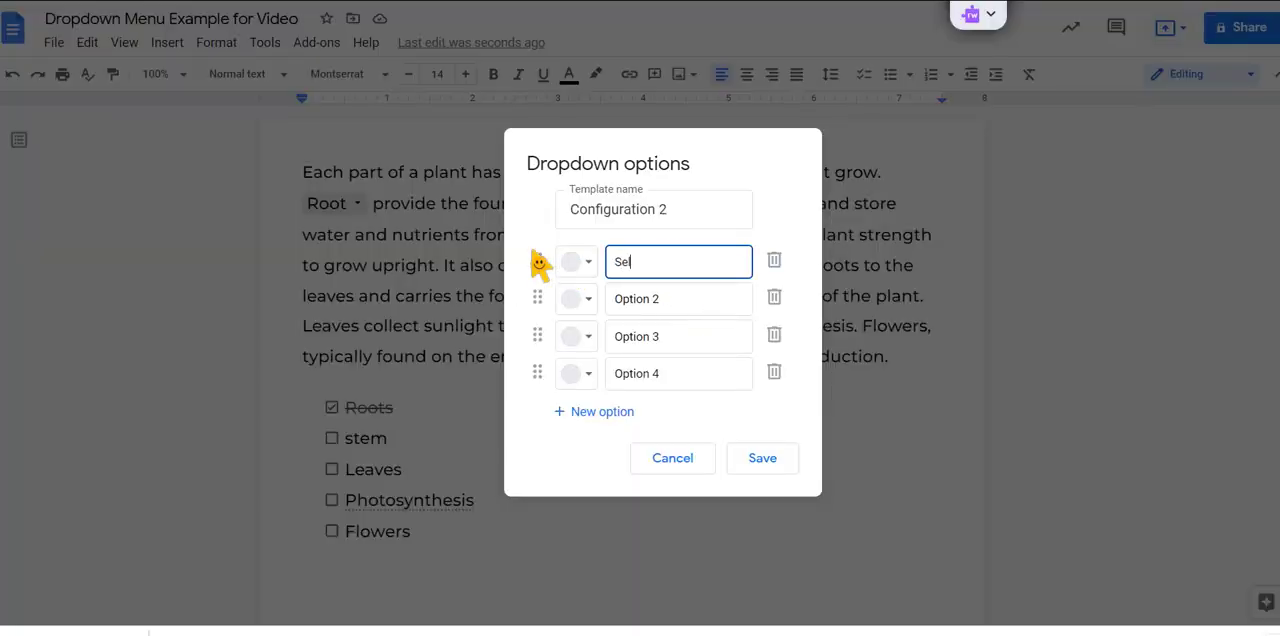
{"action": "left_click", "coordinate": [586, 262]}
{"action": "left_click", "coordinate": [677, 325]}
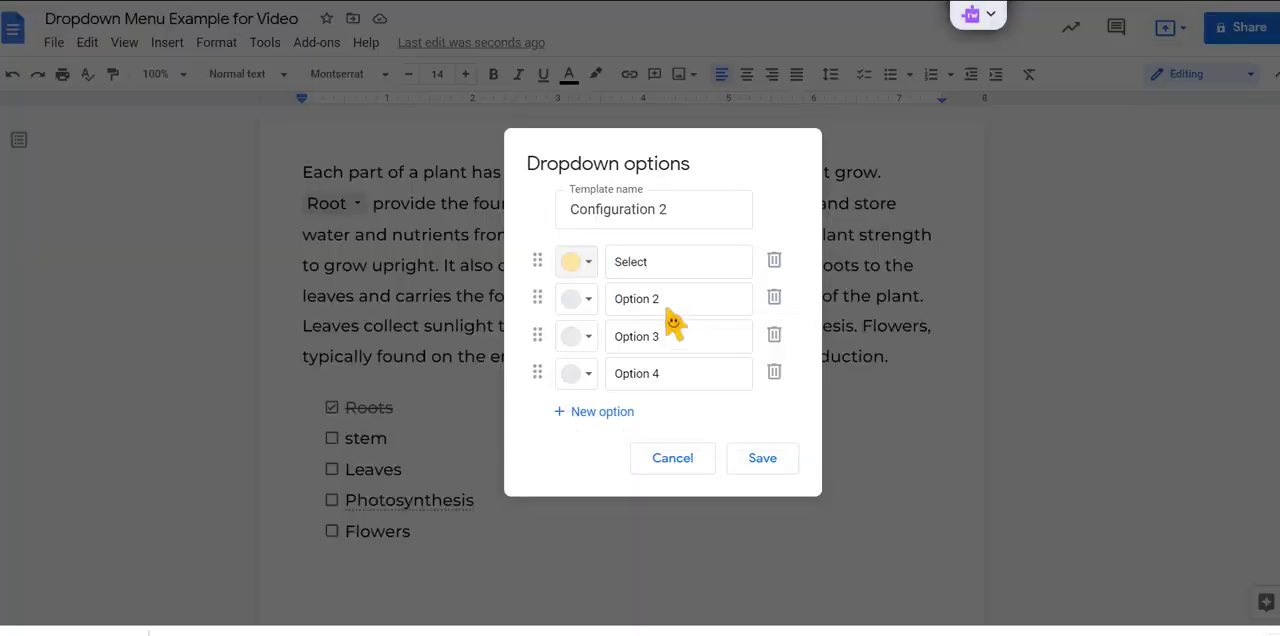
Step: Name the remaining three dropdown options "stem", "leaves" and "flower", all in lowercase, and save the dropdown
{"action": "left_click", "coordinate": [613, 303]}
{"action": "type", "text": "stem"}
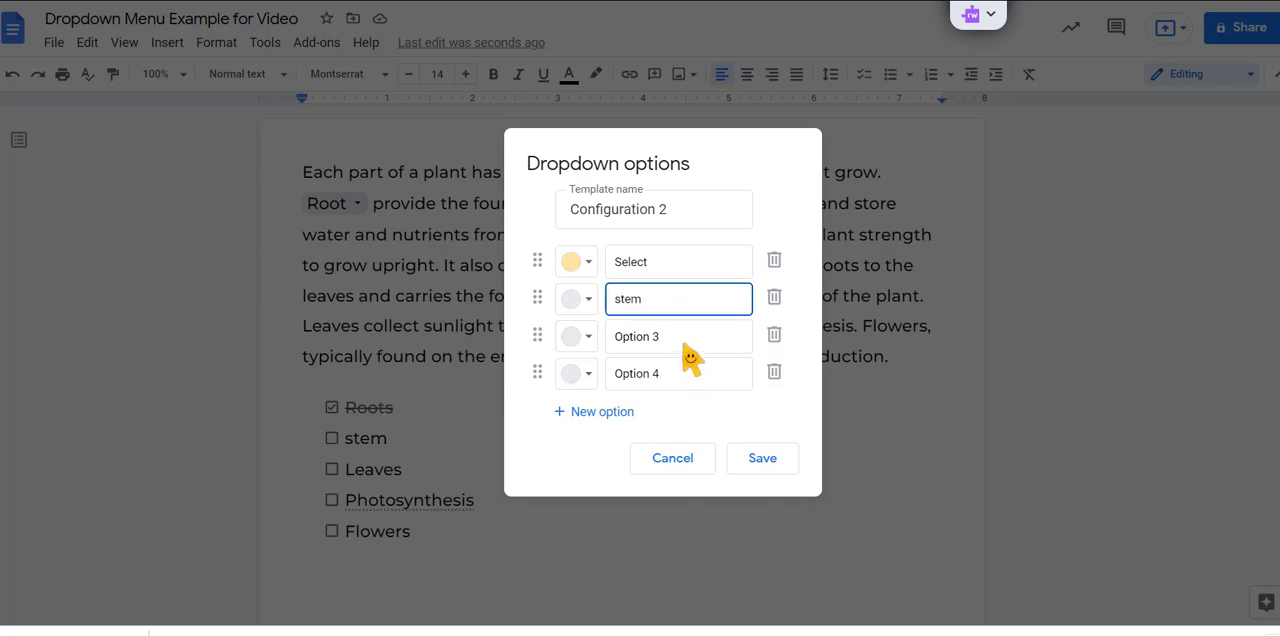
{"action": "left_click", "coordinate": [618, 345]}
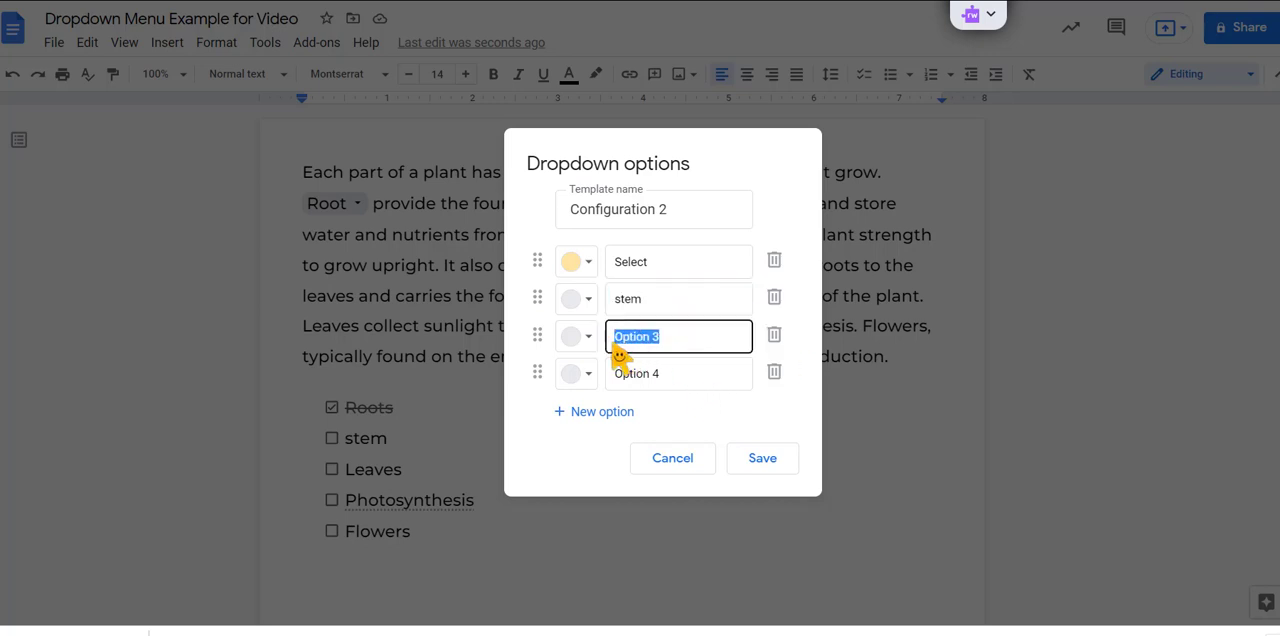
{"action": "type", "text": "Leaves"}
{"action": "left_click_drag", "start_coordinate": [662, 374], "coordinate": [610, 381]}
{"action": "type", "text": "Fl"}
{"action": "key", "text": "BackSpace"}
{"action": "key", "text": "BackSpace"}
{"action": "type", "text": "flower"}
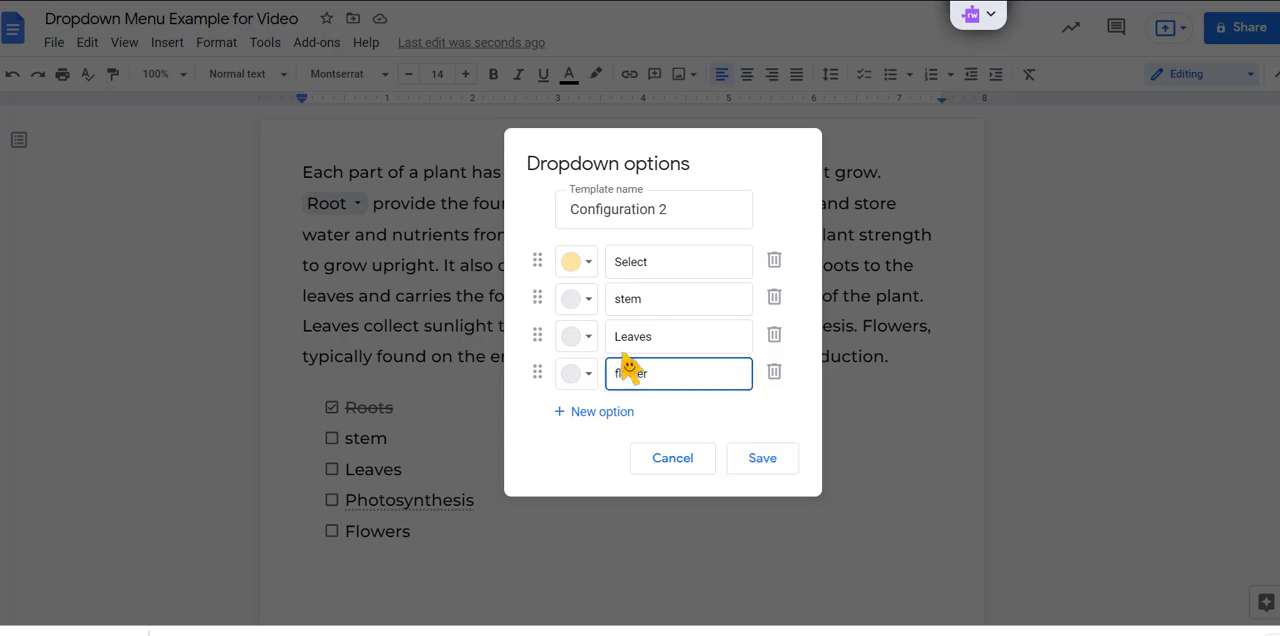
{"action": "left_click_drag", "start_coordinate": [621, 340], "coordinate": [617, 343]}
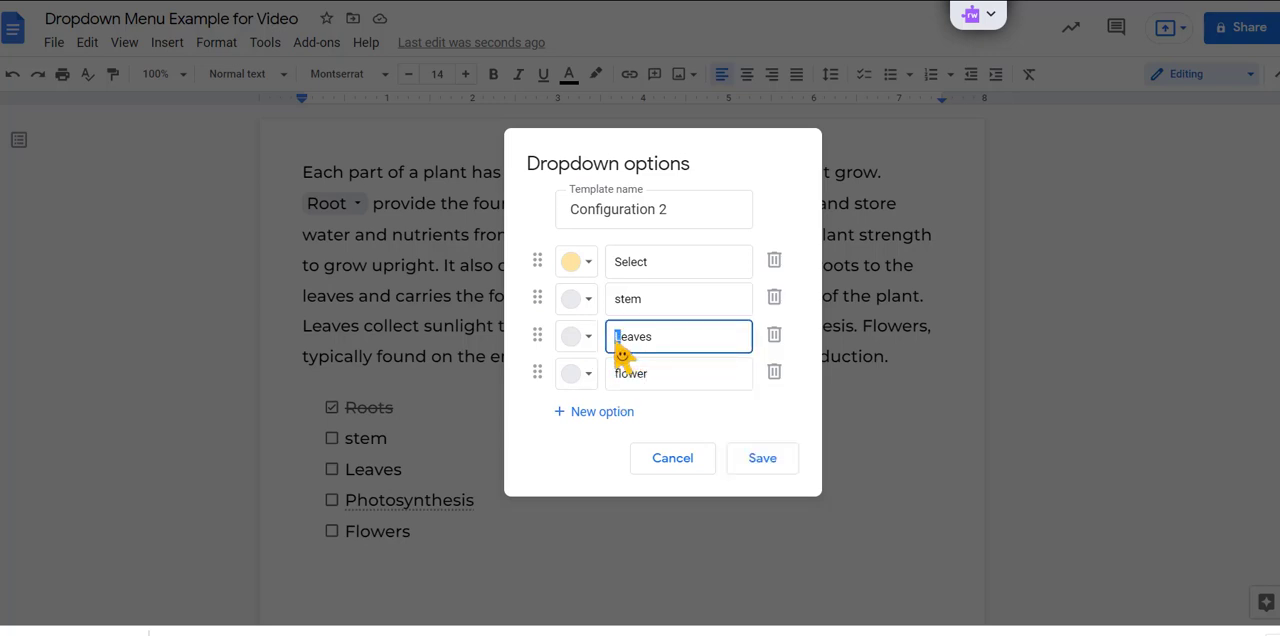
{"action": "type", "text": "l"}
{"action": "left_click", "coordinate": [764, 459]}
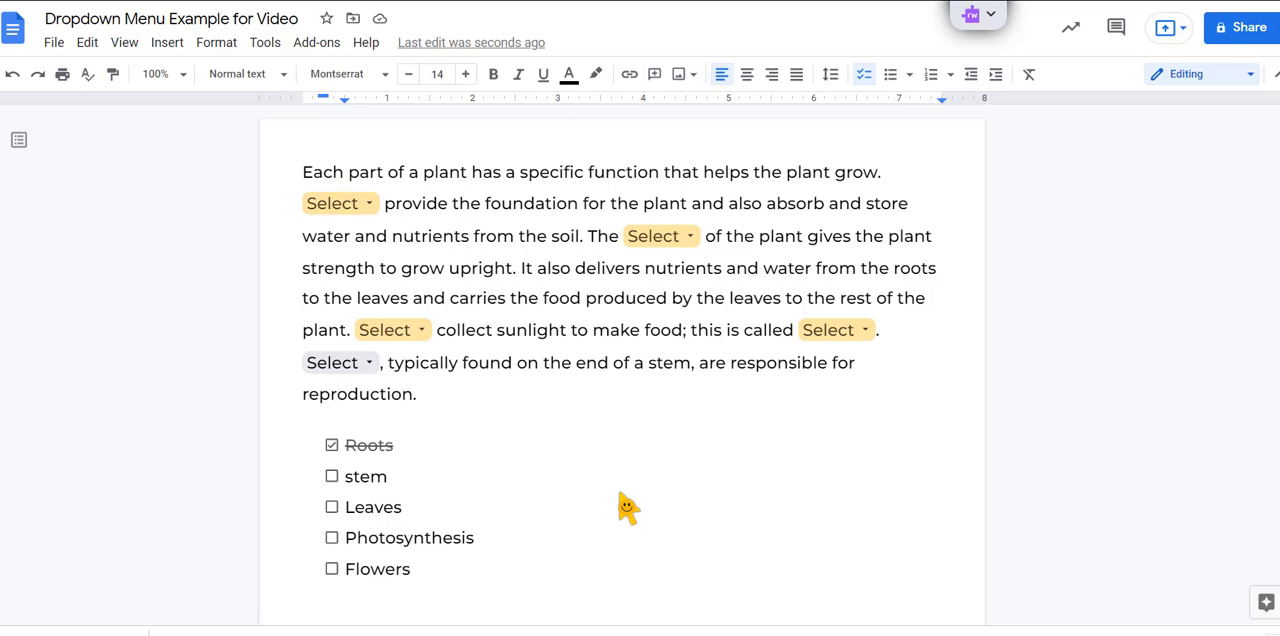
Step: Colour the "Select" option yellow in the dropdown before "typically found on the end of a stem" and save it
{"action": "left_click", "coordinate": [368, 368]}
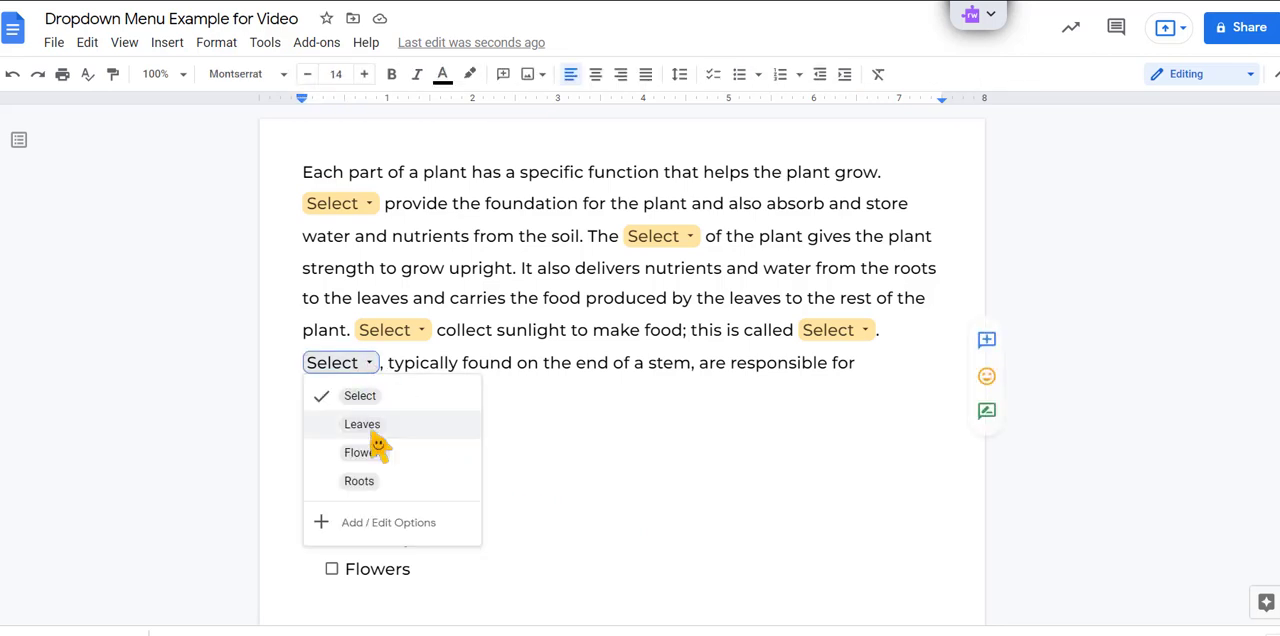
{"action": "left_click", "coordinate": [391, 540]}
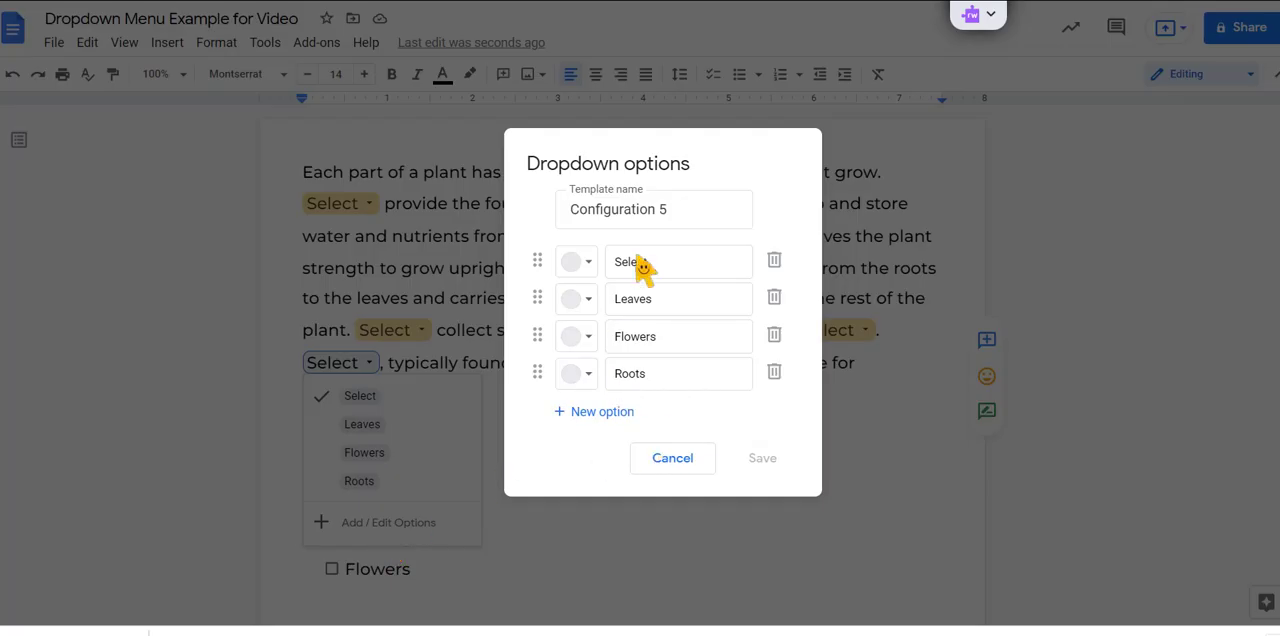
{"action": "left_click", "coordinate": [580, 265]}
{"action": "left_click", "coordinate": [671, 330]}
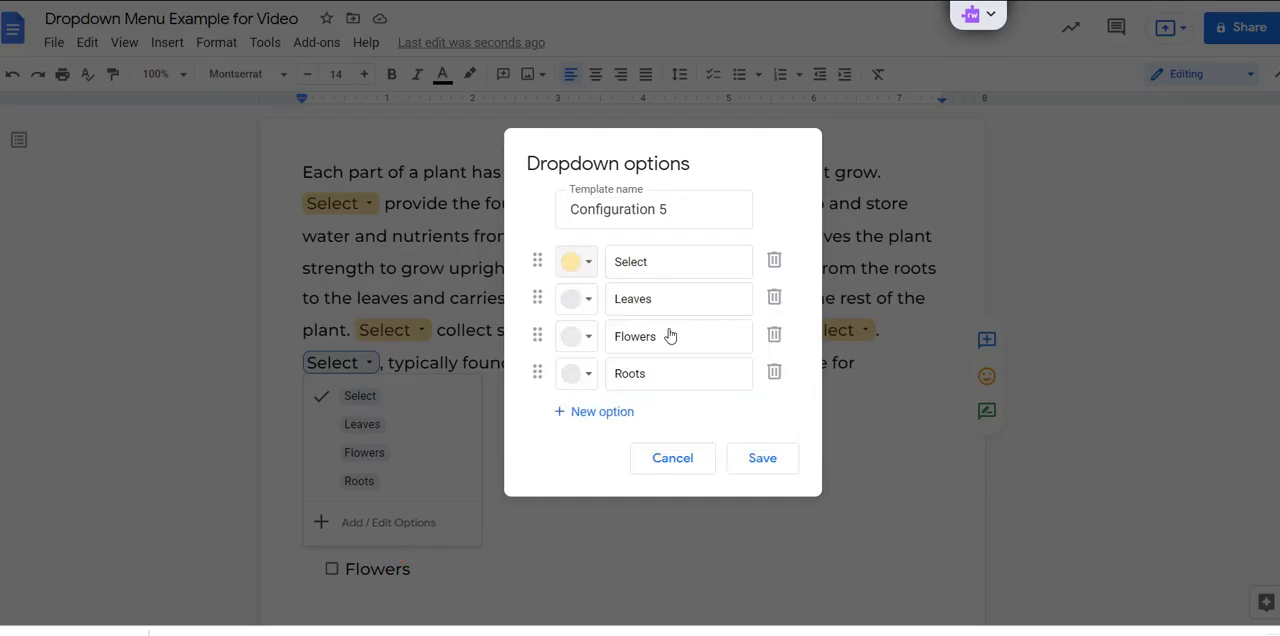
{"action": "left_click", "coordinate": [762, 460]}
Step: Undo the checking off of "Roots" in the word bank checklist
{"action": "left_click", "coordinate": [764, 476]}
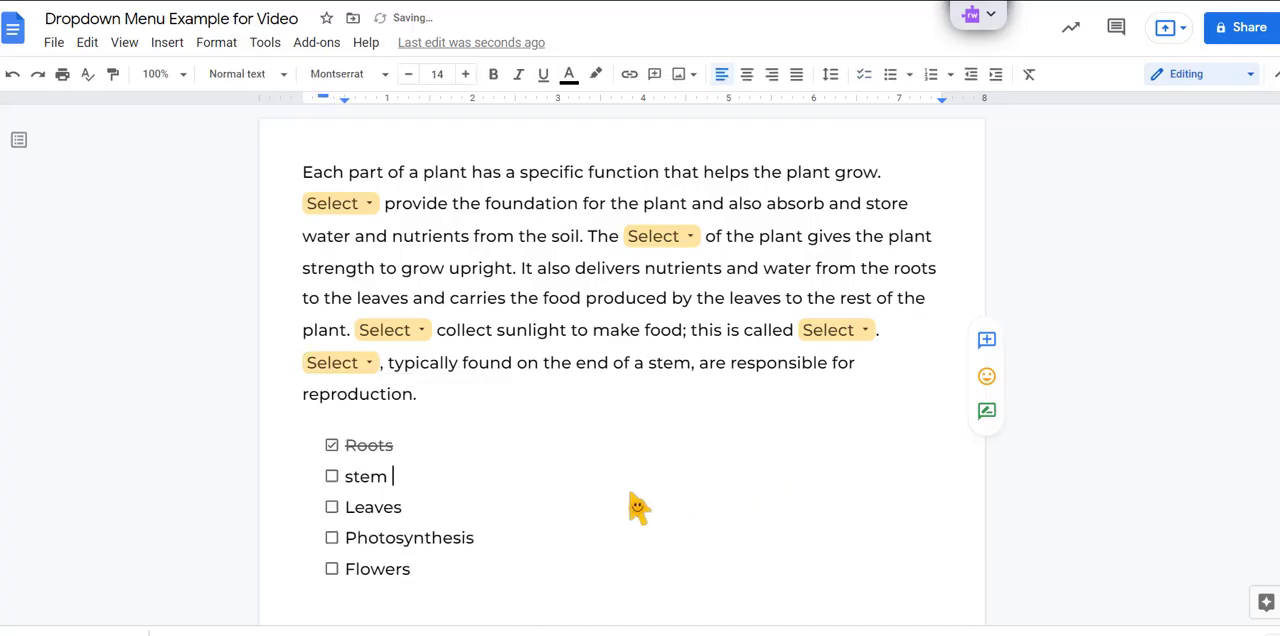
{"action": "left_click", "coordinate": [594, 580]}
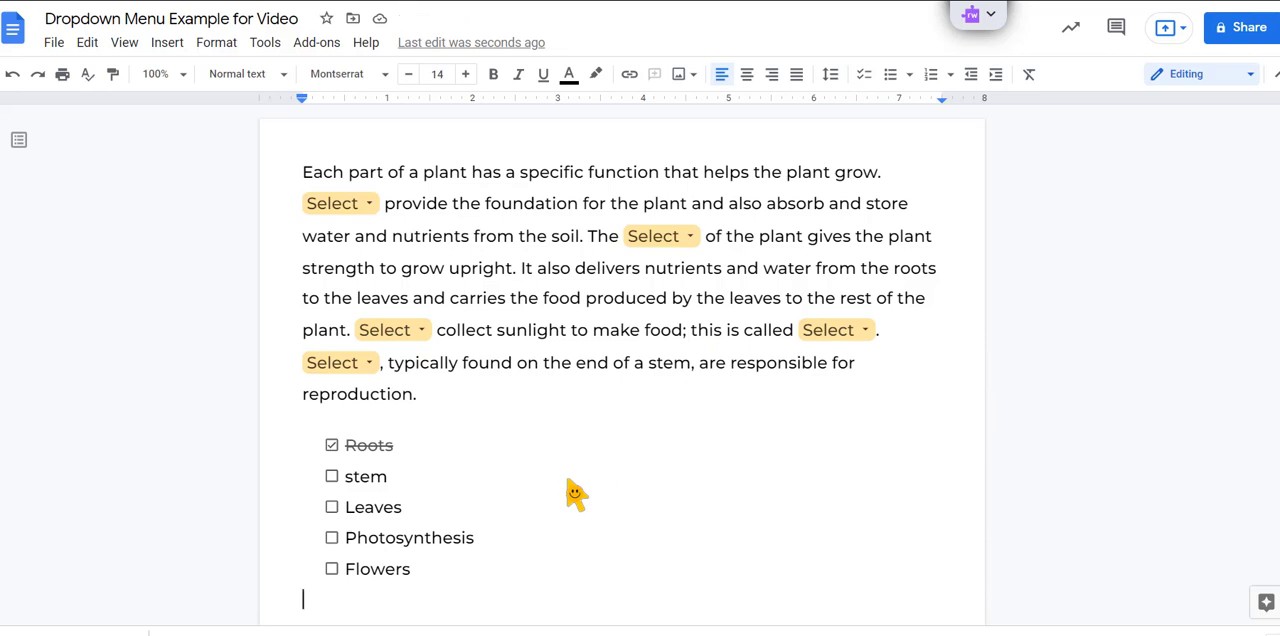
{"action": "key", "text": "ctrl+z"}
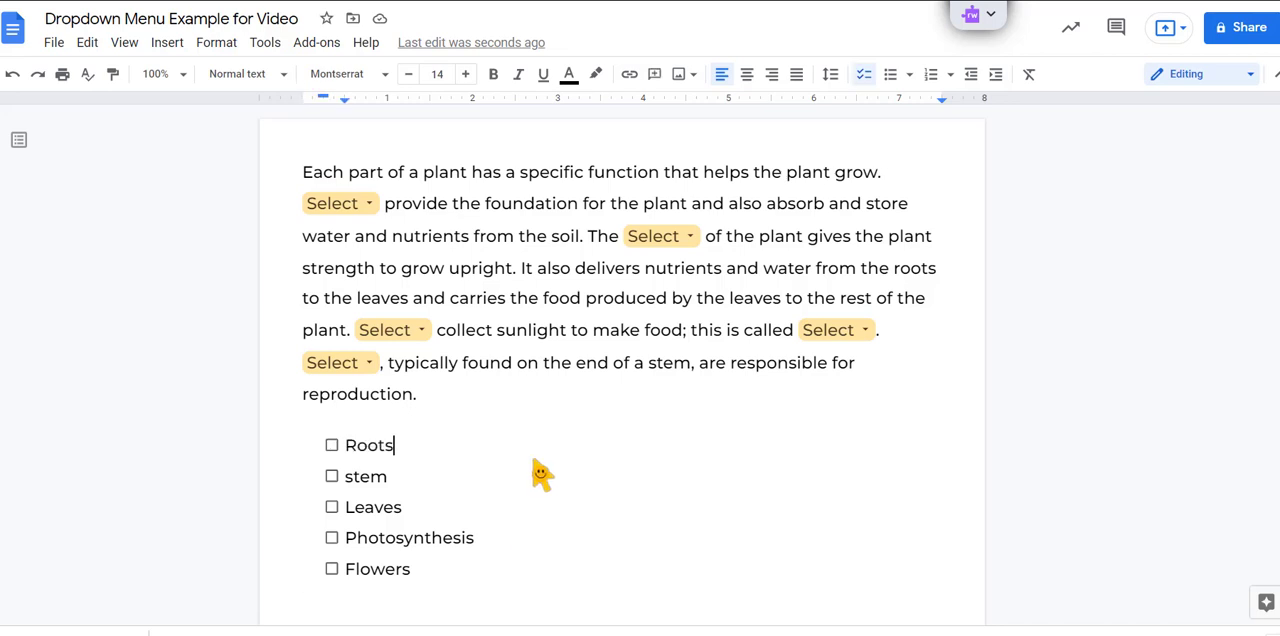
Step: Insert a table with two columns and four rows below the word bank checklist
{"action": "scroll", "coordinate": [490, 490], "scroll_direction": "down", "scroll_amount": 2}
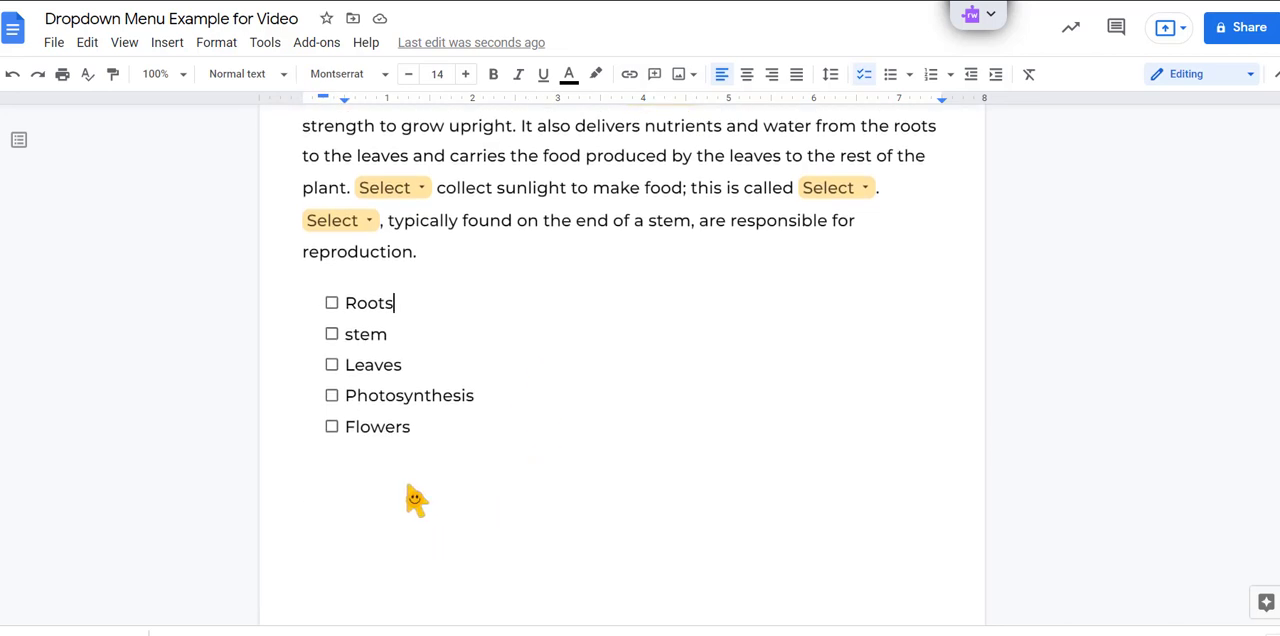
{"action": "left_click", "coordinate": [337, 518]}
{"action": "left_click", "coordinate": [167, 42]}
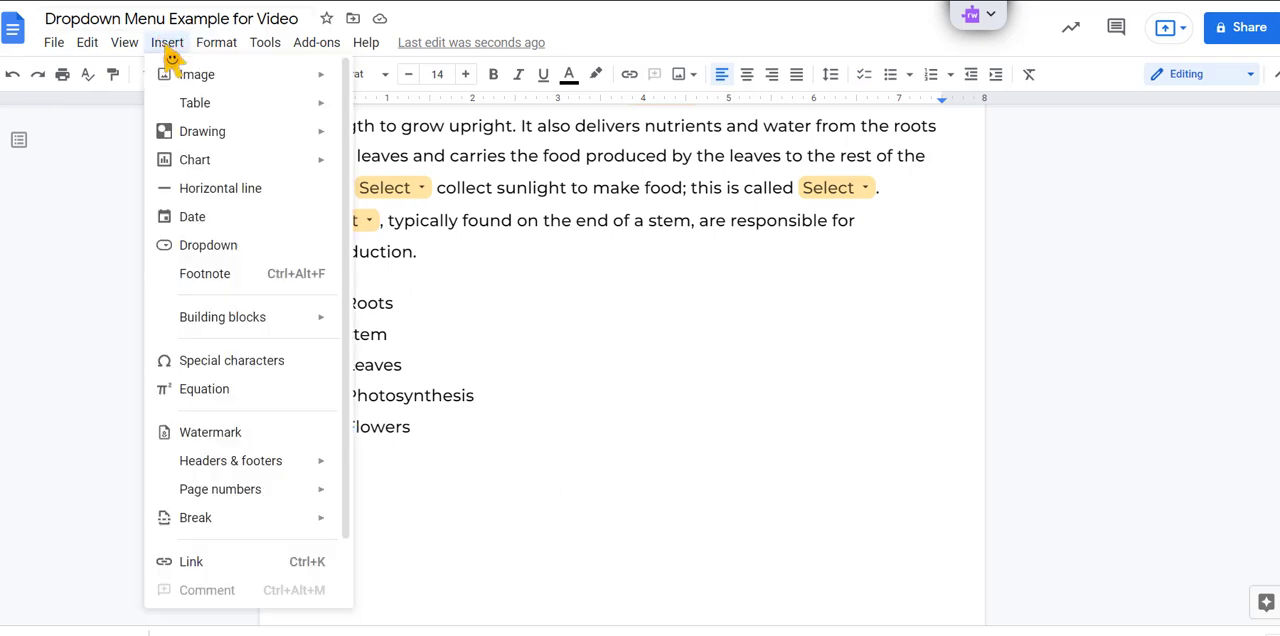
{"action": "mouse_move", "coordinate": [205, 122]}
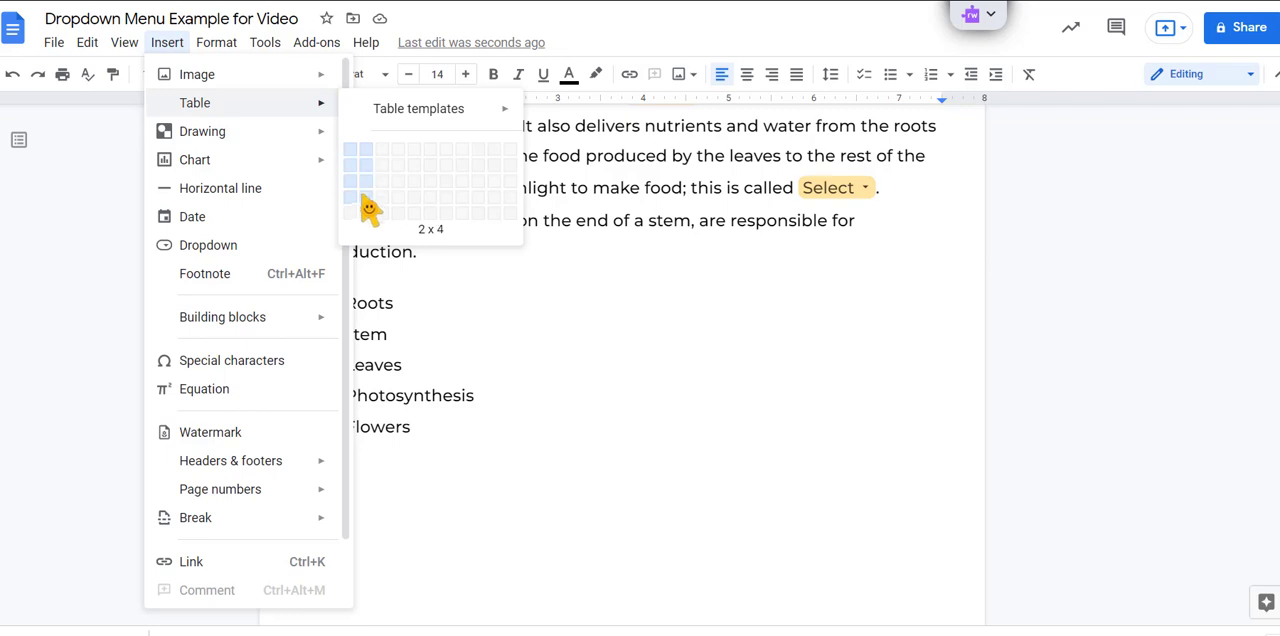
{"action": "left_click", "coordinate": [369, 211]}
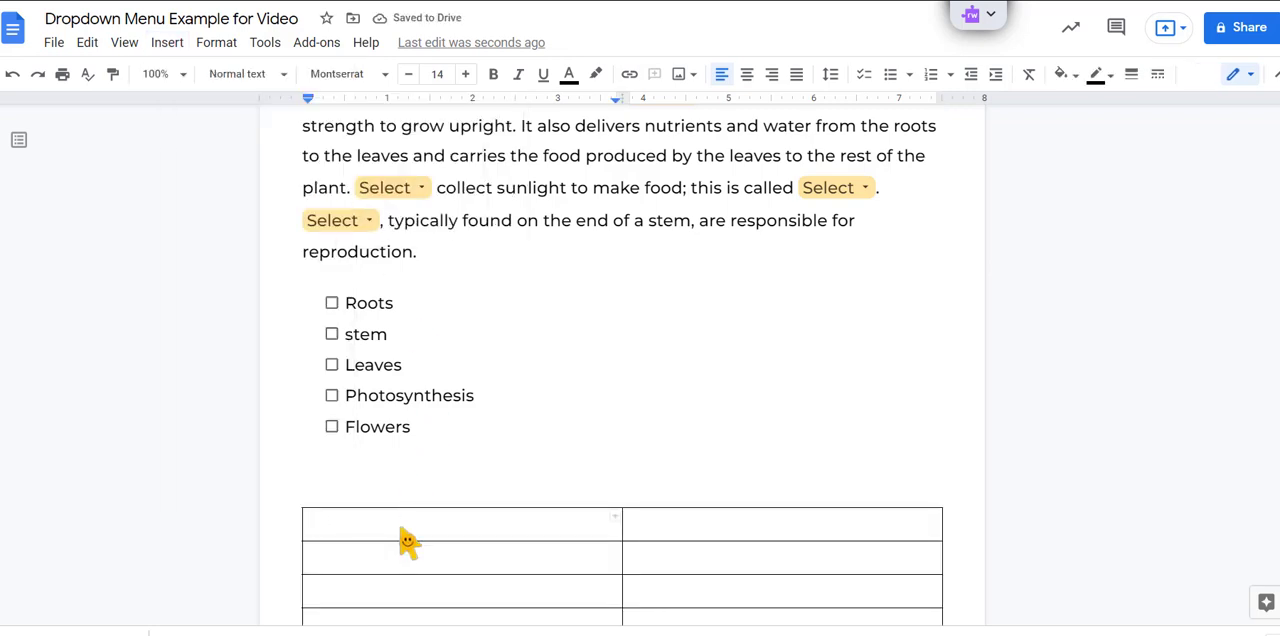
Step: Enter the column headings "Action" and "Progress" in the table's first row
{"action": "type", "text": "Actio"}
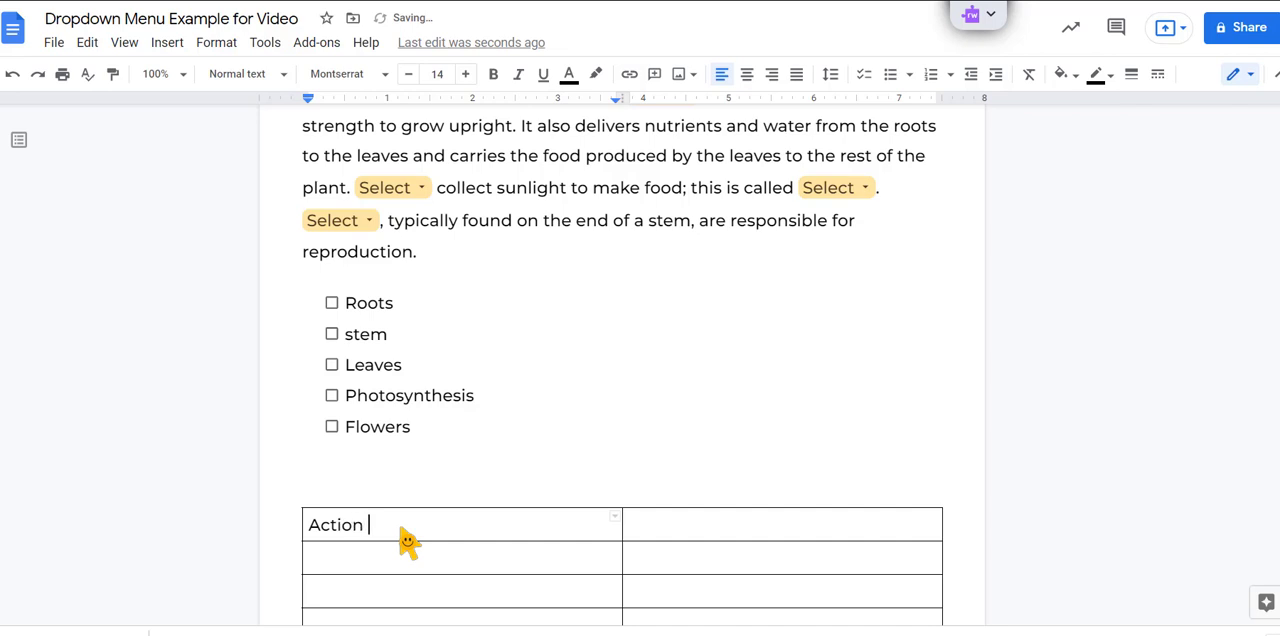
{"action": "type", "text": "n"}
{"action": "key", "text": "Tab"}
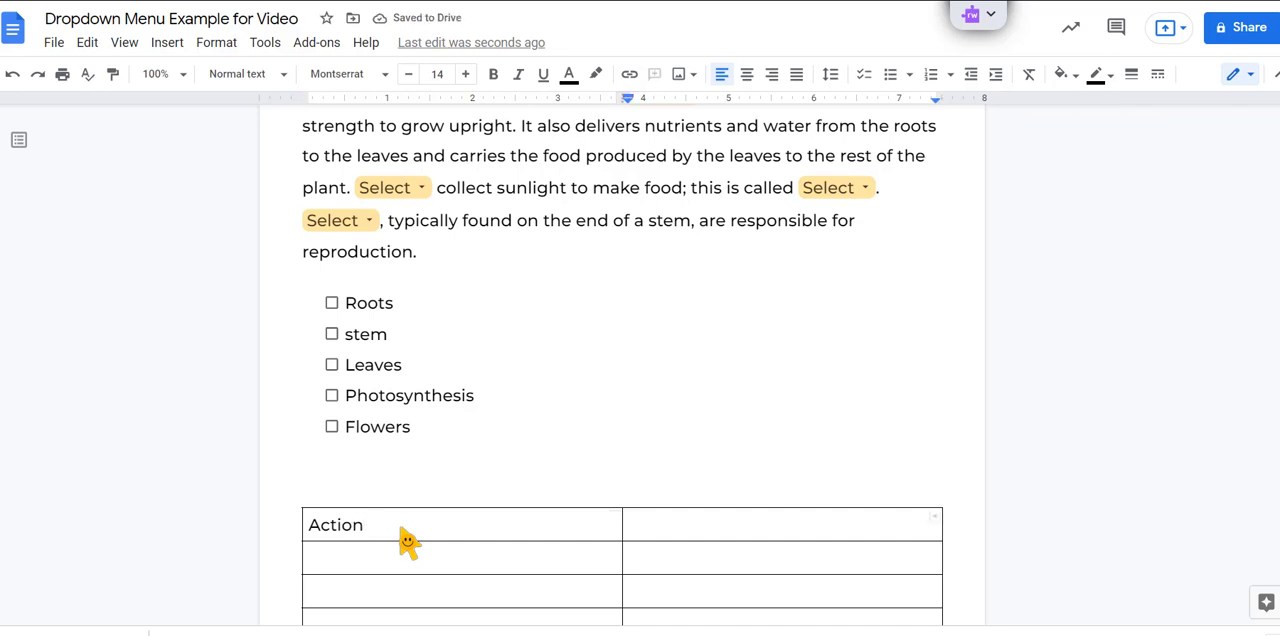
{"action": "type", "text": "Progress"}
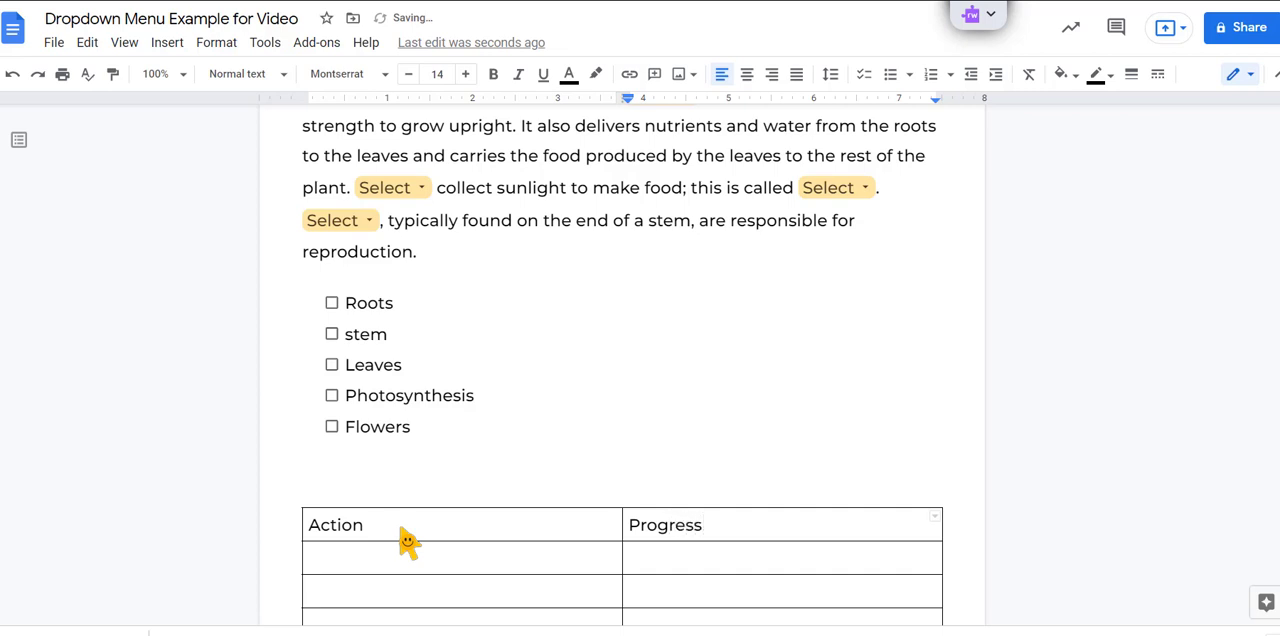
Step: Enter "Create a shared folder in Drive" in the first cell under the Action heading
{"action": "scroll", "coordinate": [401, 531], "scroll_direction": "down", "scroll_amount": 1}
{"action": "left_click", "coordinate": [395, 492]}
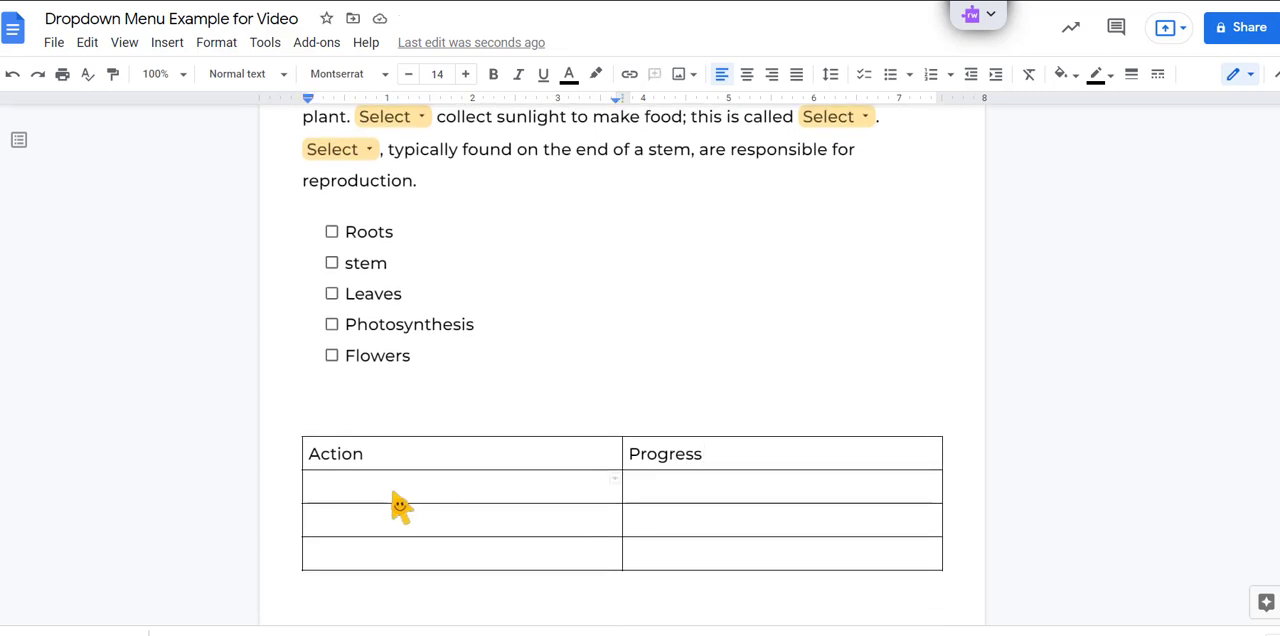
{"action": "type", "text": "Cra"}
{"action": "type", "text": "eat"}
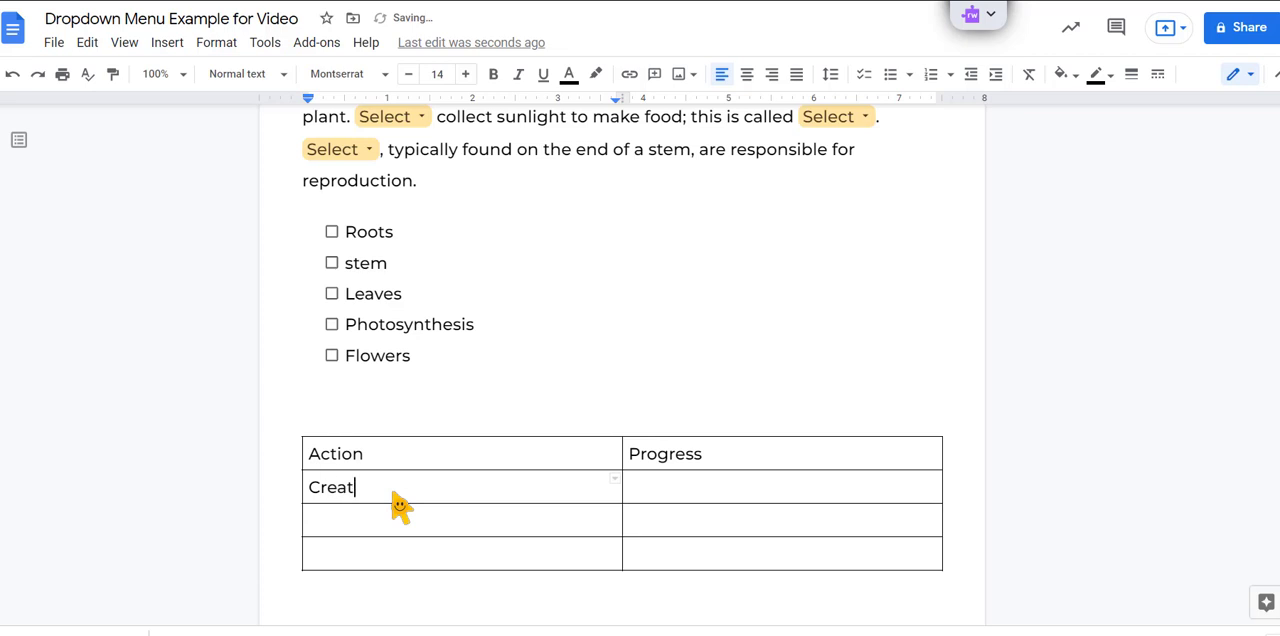
{"action": "type", "text": "e a shared folder in Drive"}
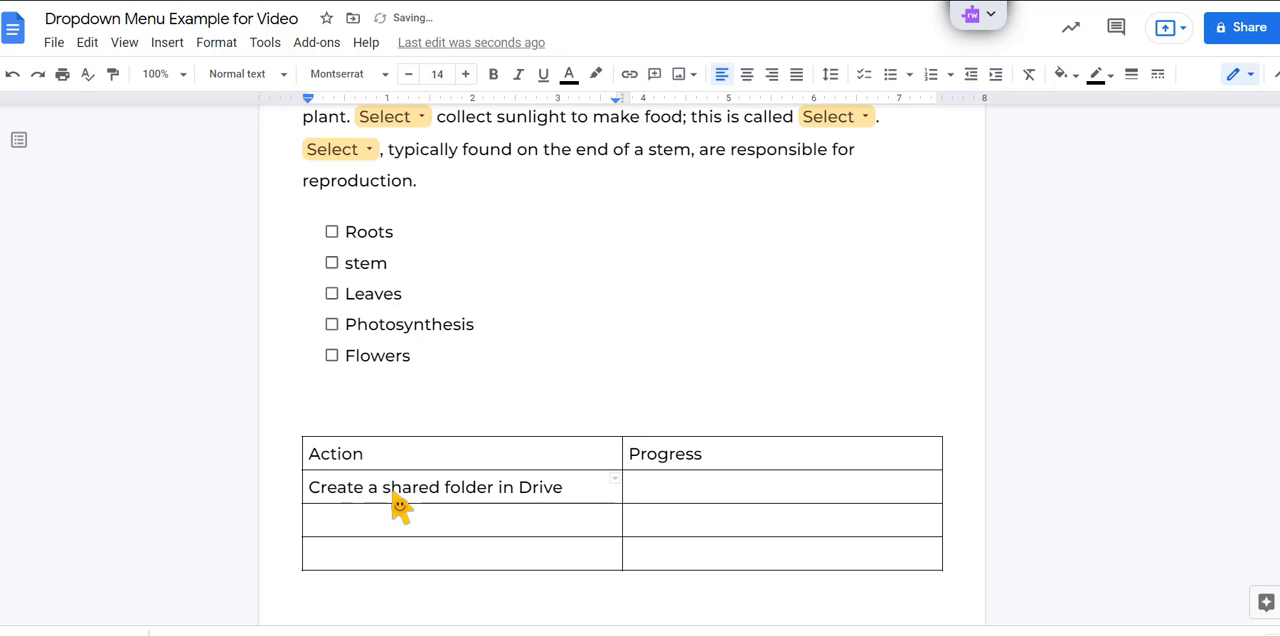
Step: Insert the Project status dropdown in the Progress cell of the shared folder row
{"action": "left_click", "coordinate": [697, 490]}
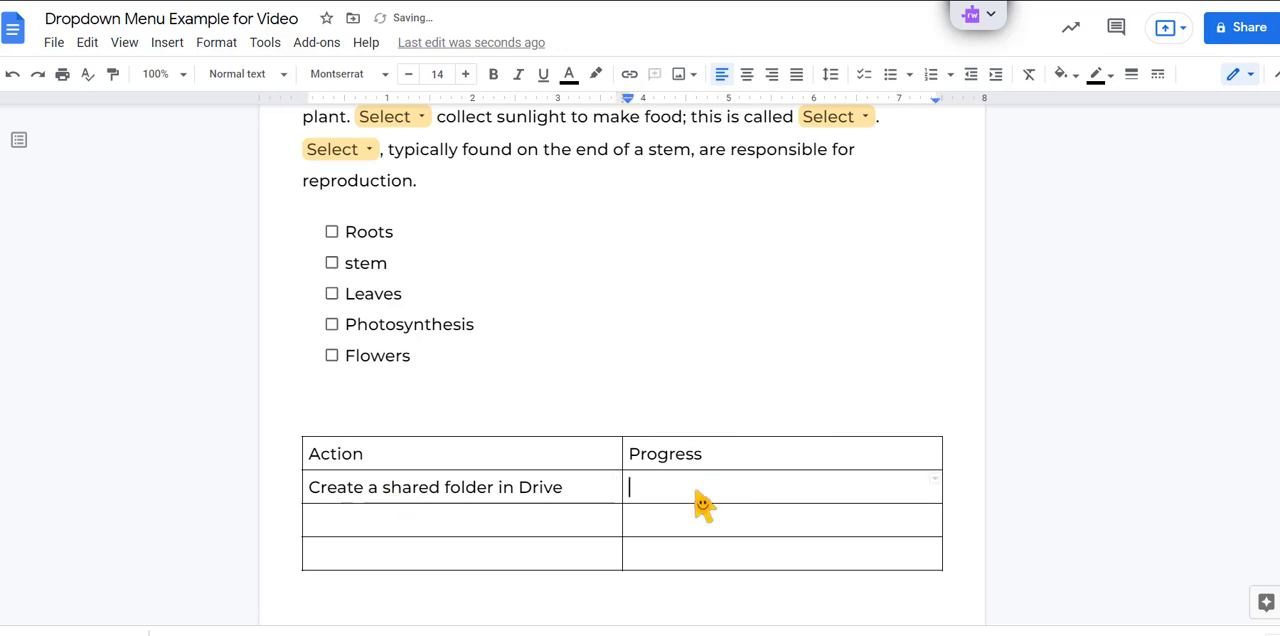
{"action": "left_click", "coordinate": [170, 44]}
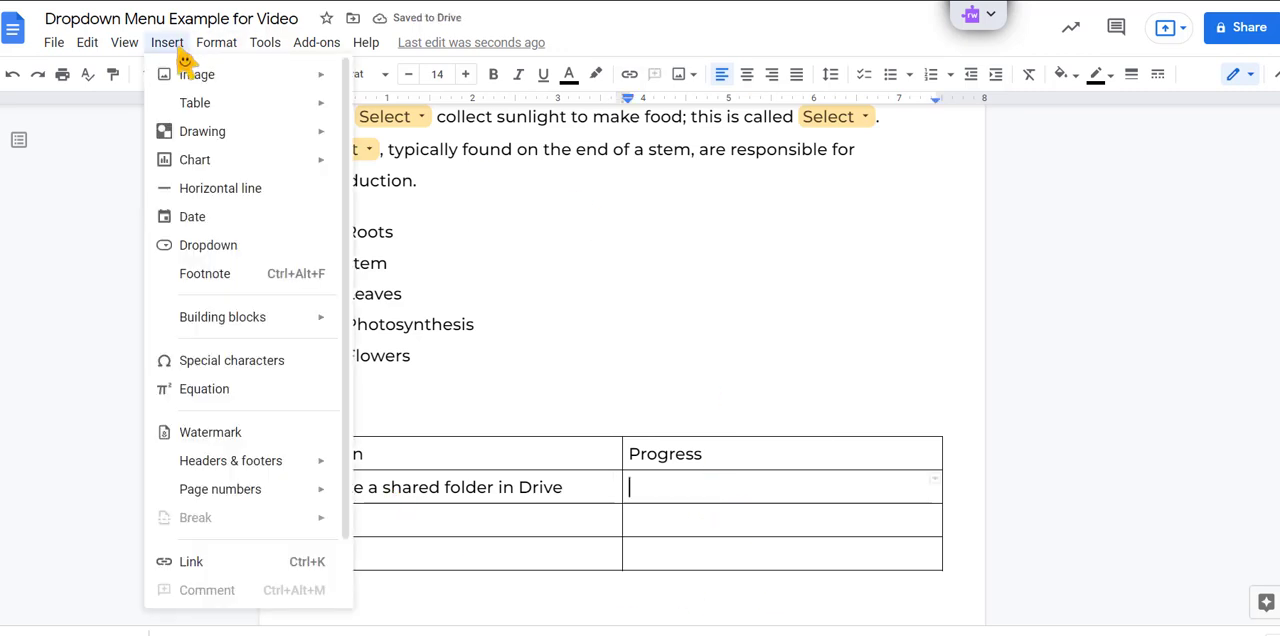
{"action": "left_click", "coordinate": [200, 245]}
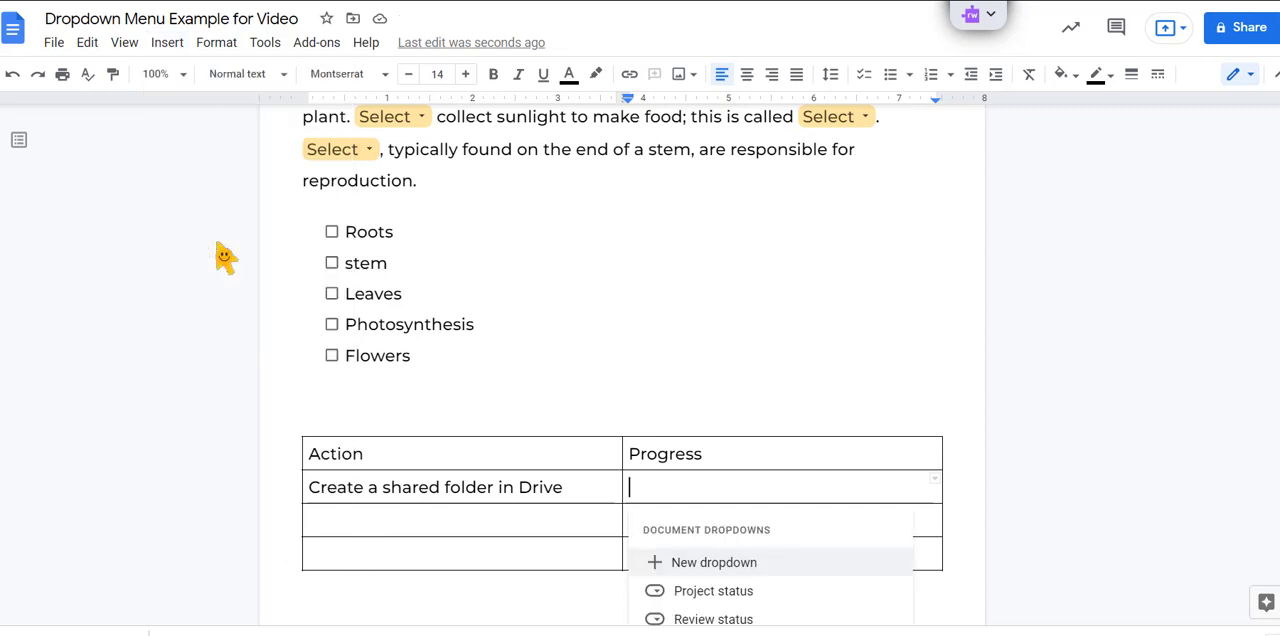
{"action": "scroll", "coordinate": [745, 600], "scroll_direction": "down", "scroll_amount": 1}
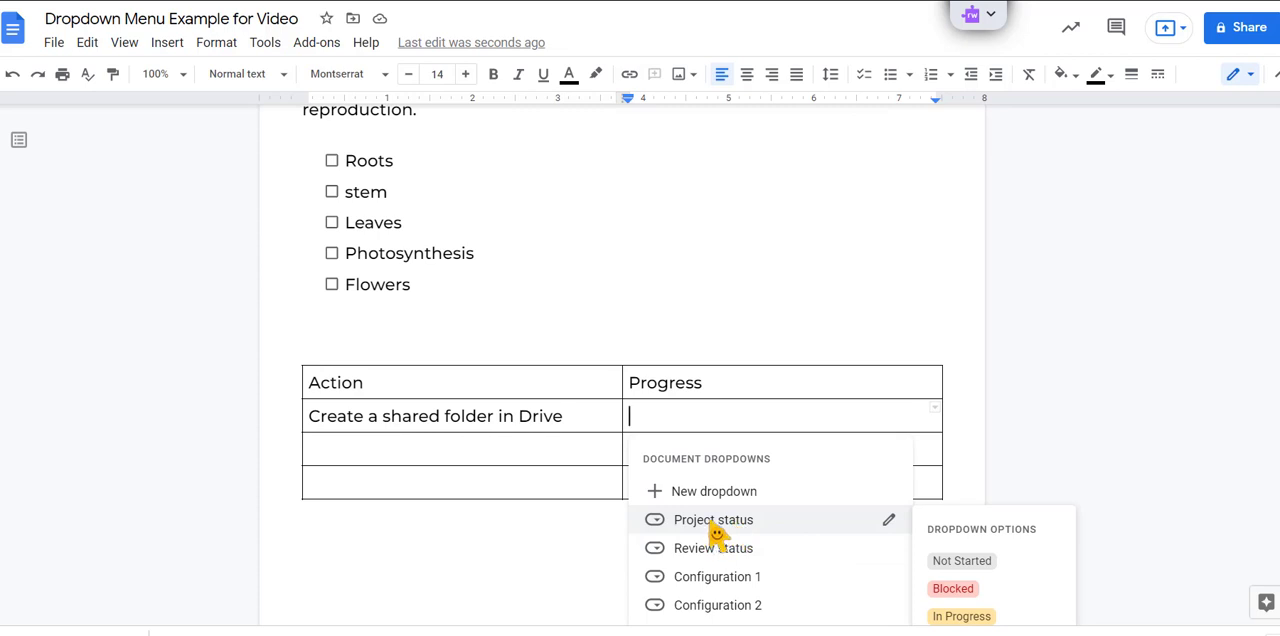
{"action": "left_click", "coordinate": [714, 530]}
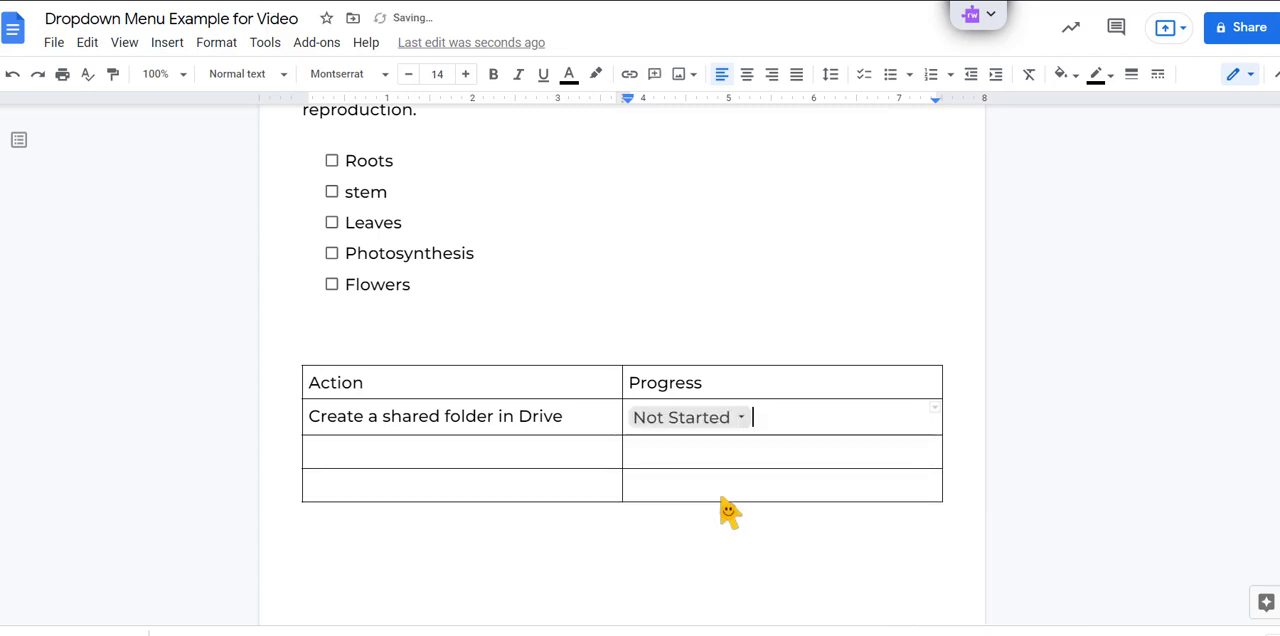
Step: Set the shared folder row's progress dropdown to "Blocked"
{"action": "left_click", "coordinate": [482, 460]}
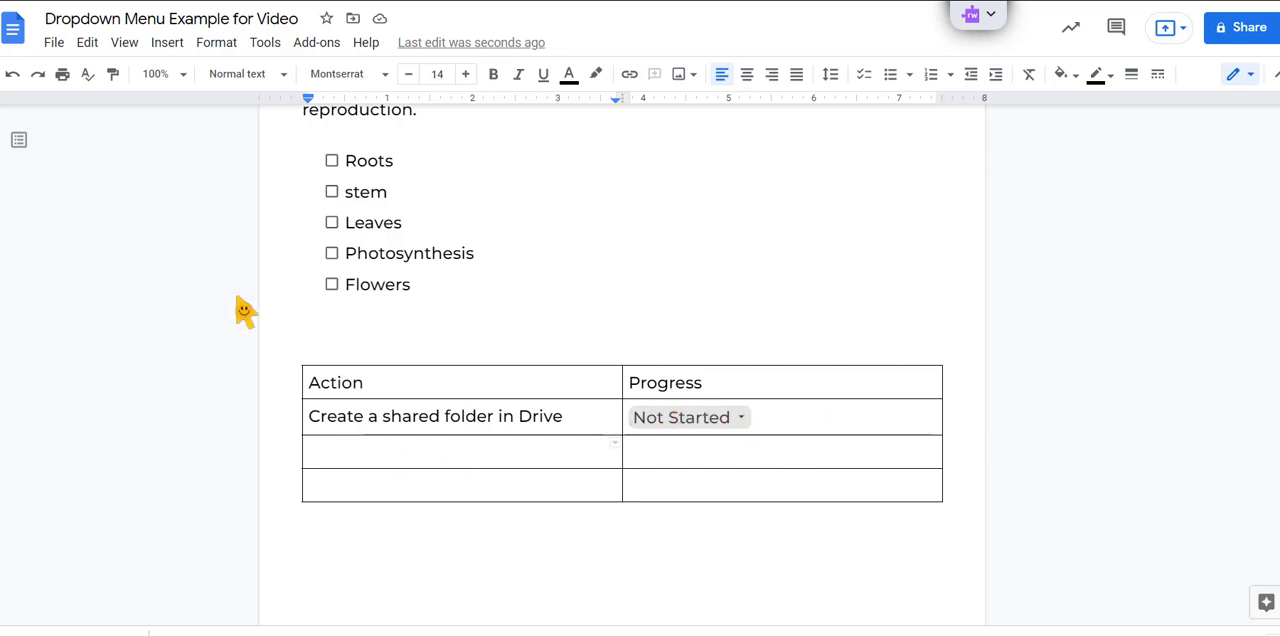
{"action": "left_click", "coordinate": [729, 423]}
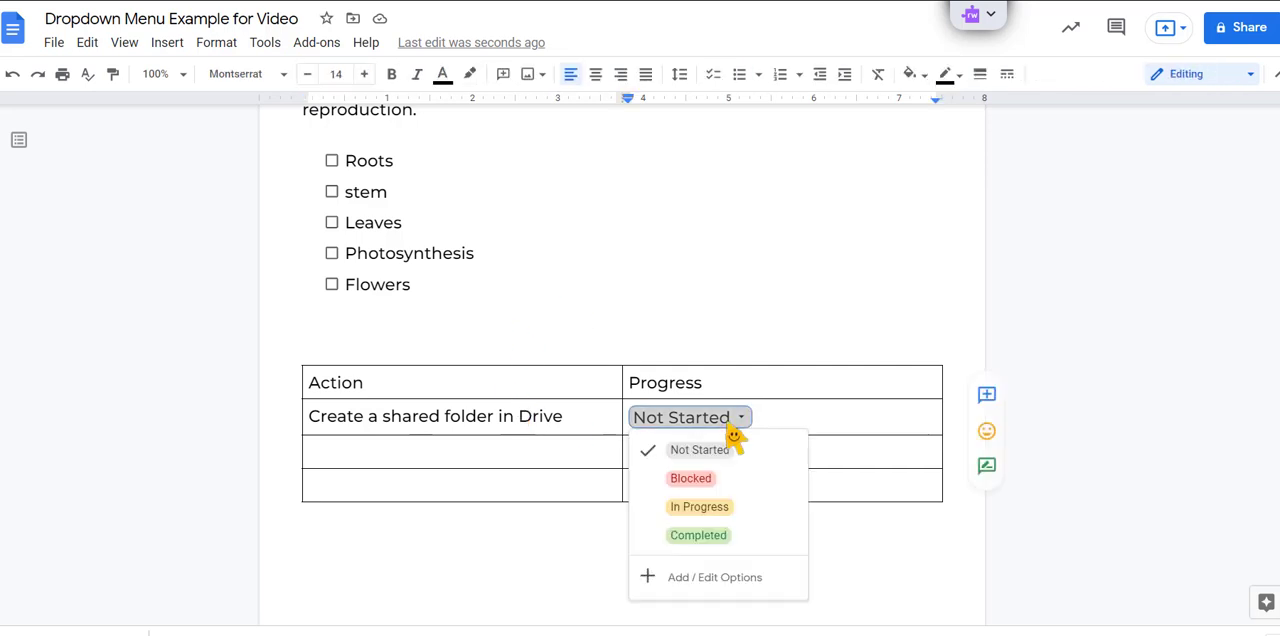
{"action": "left_click", "coordinate": [735, 488]}
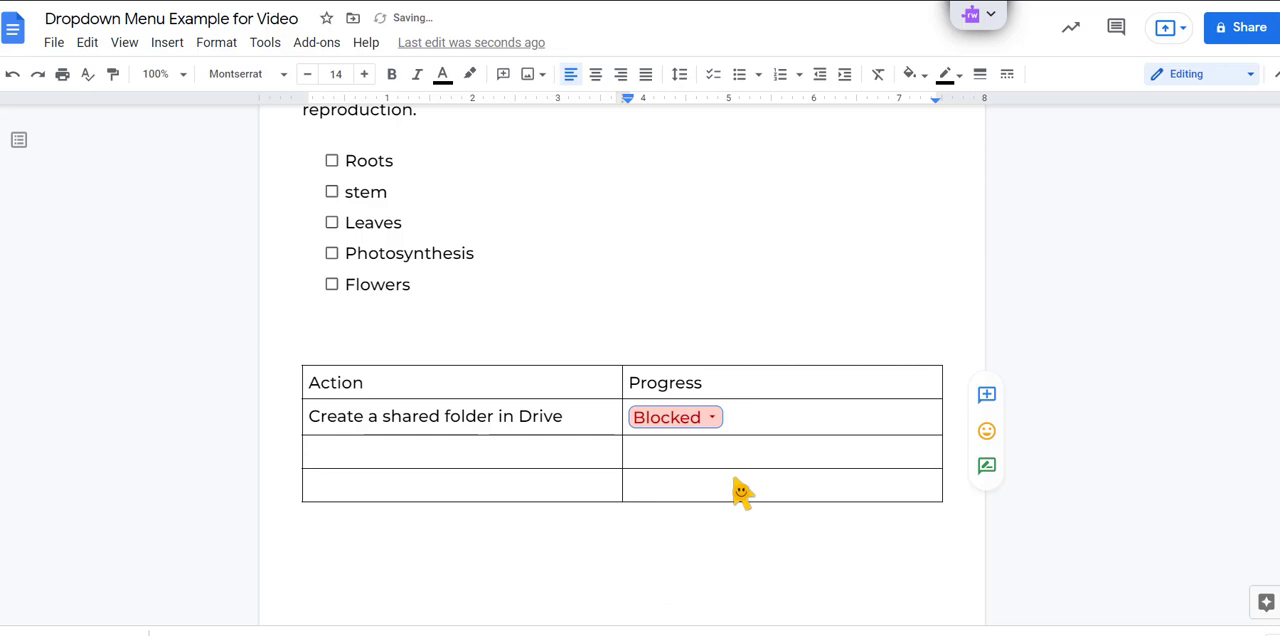
Step: Delete the "Blocked" option from the Project status dropdown and save the options
{"action": "left_click", "coordinate": [720, 425]}
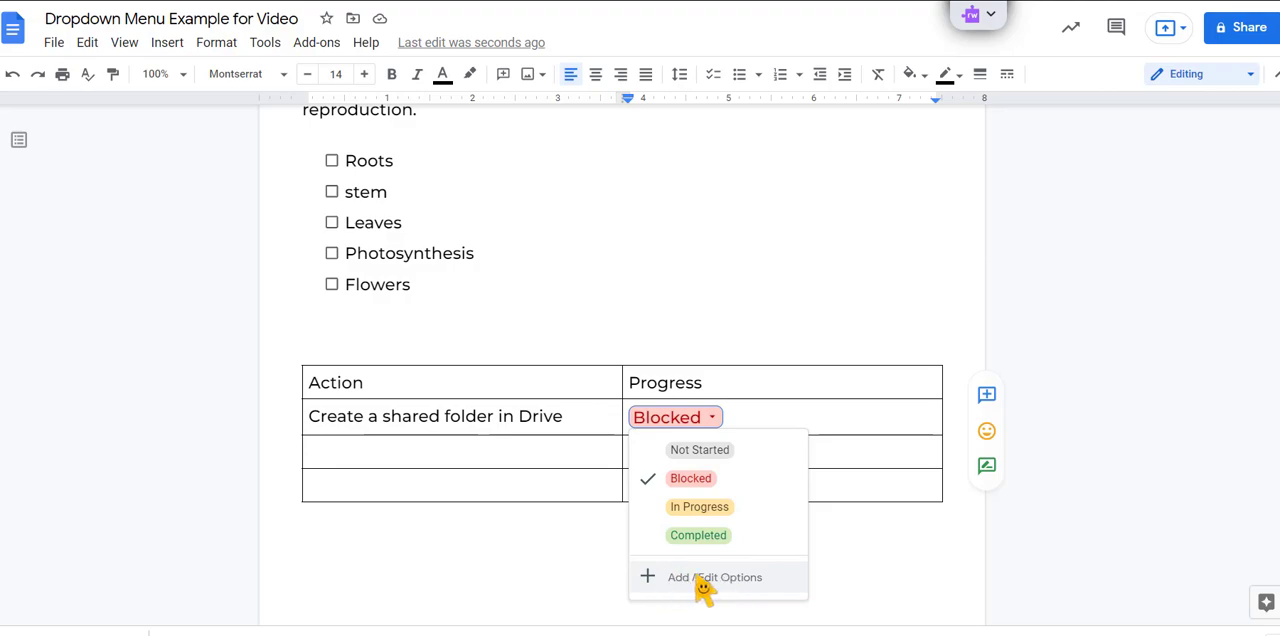
{"action": "left_click", "coordinate": [738, 580]}
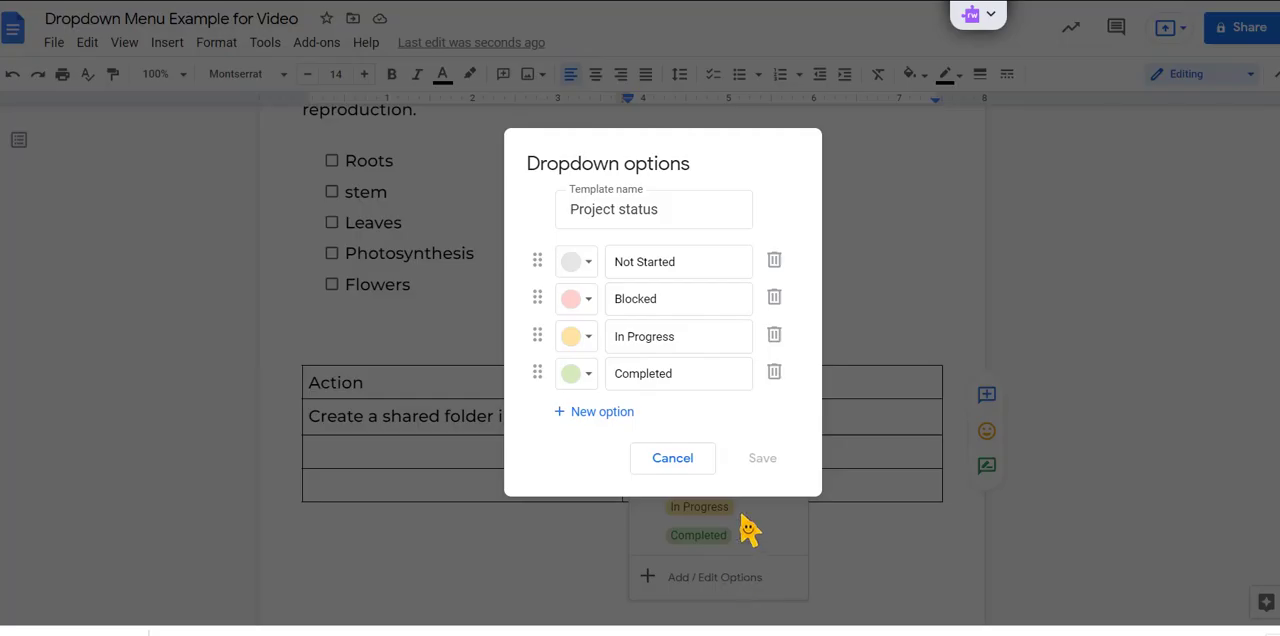
{"action": "left_click", "coordinate": [776, 300]}
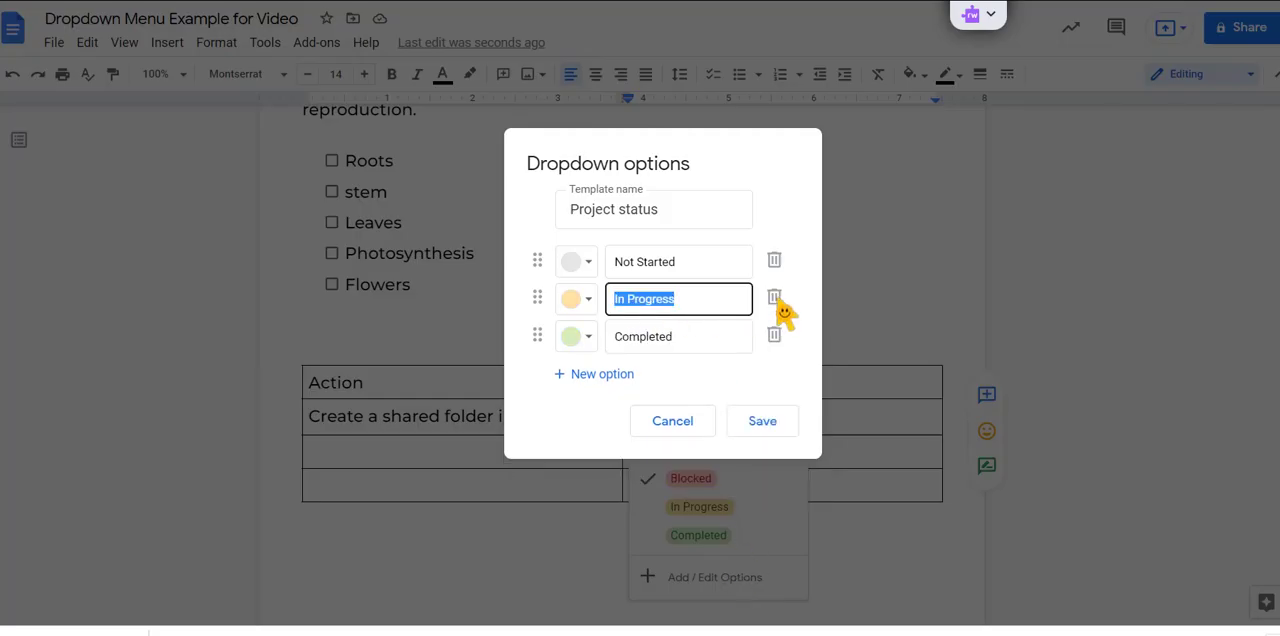
{"action": "left_click", "coordinate": [758, 424]}
{"action": "left_click", "coordinate": [757, 388]}
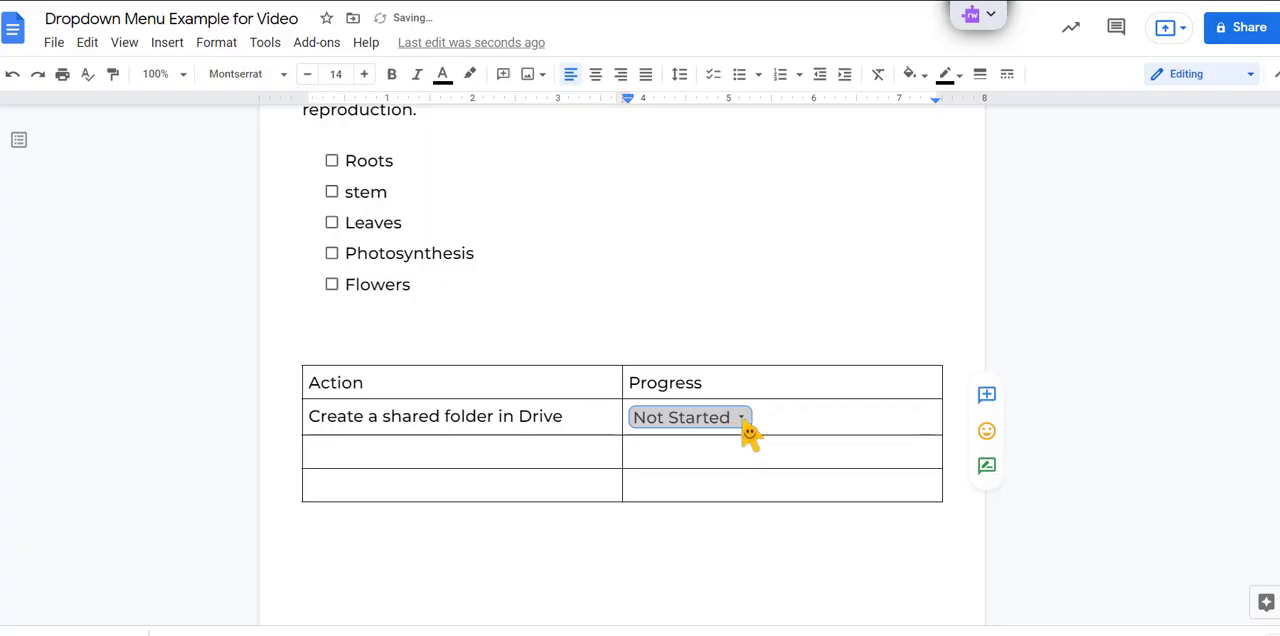
Step: Check the option list of the edited Project status dropdown, close it and return to the plant paragraph
{"action": "left_click", "coordinate": [743, 421]}
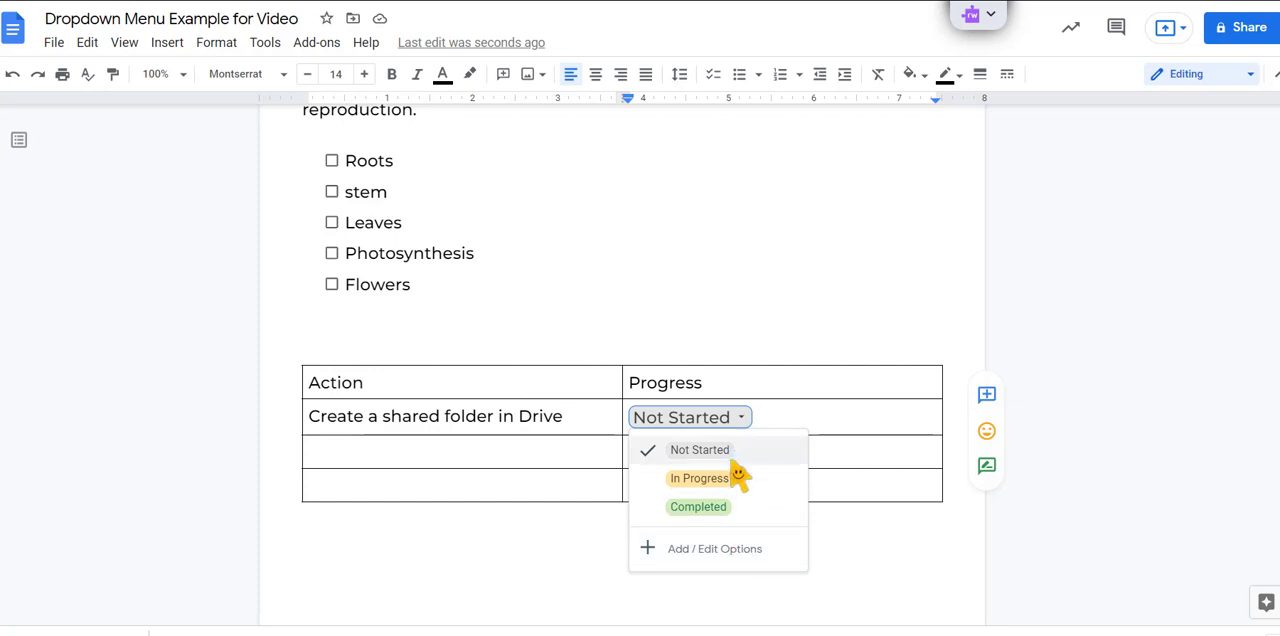
{"action": "left_click", "coordinate": [433, 550]}
{"action": "scroll", "coordinate": [471, 560], "scroll_direction": "up", "scroll_amount": 3}
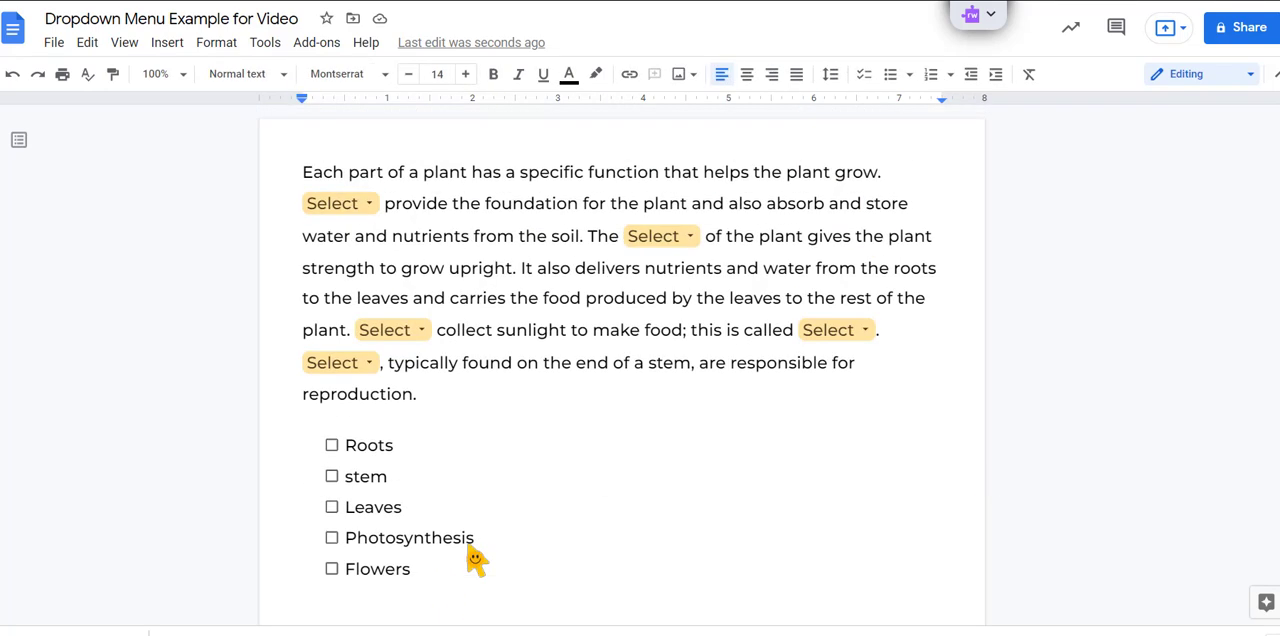